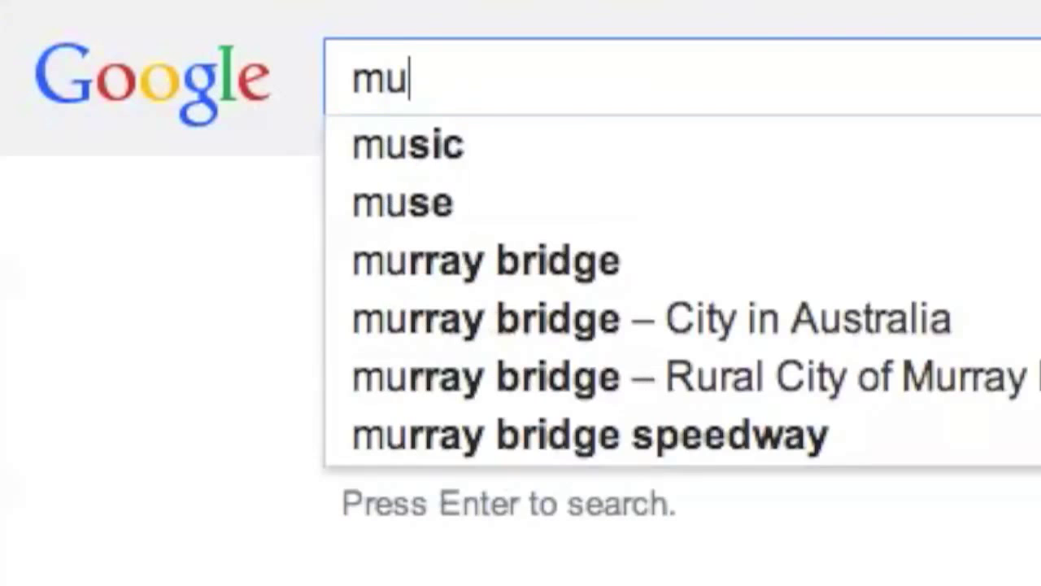
Step: Create a new project named 'muzzle flash'
{"action": "type", "text": "zzle flash"}
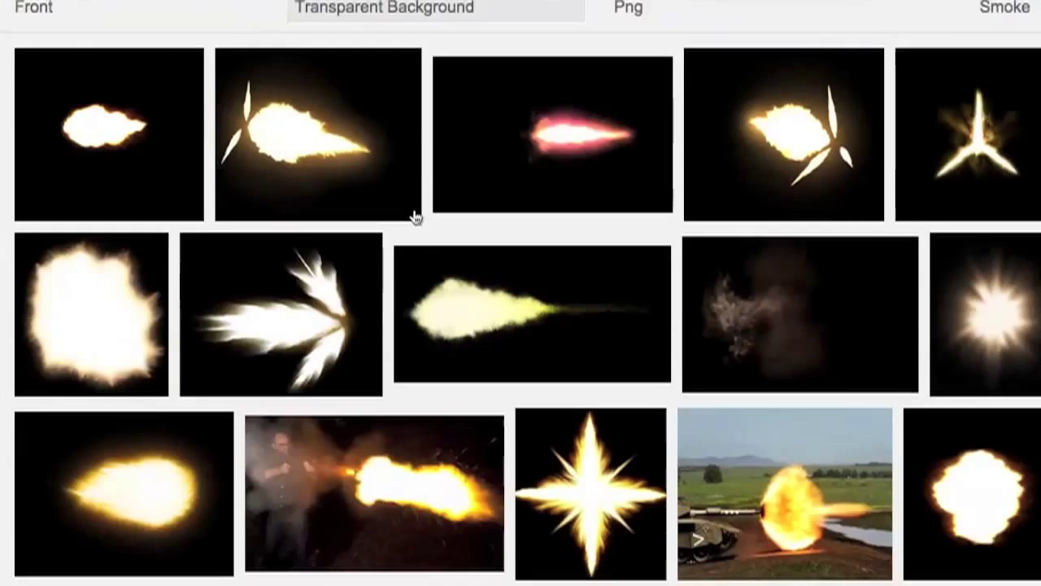
{"action": "scroll", "coordinate": [415, 216], "scroll_direction": "down", "scroll_amount": 5}
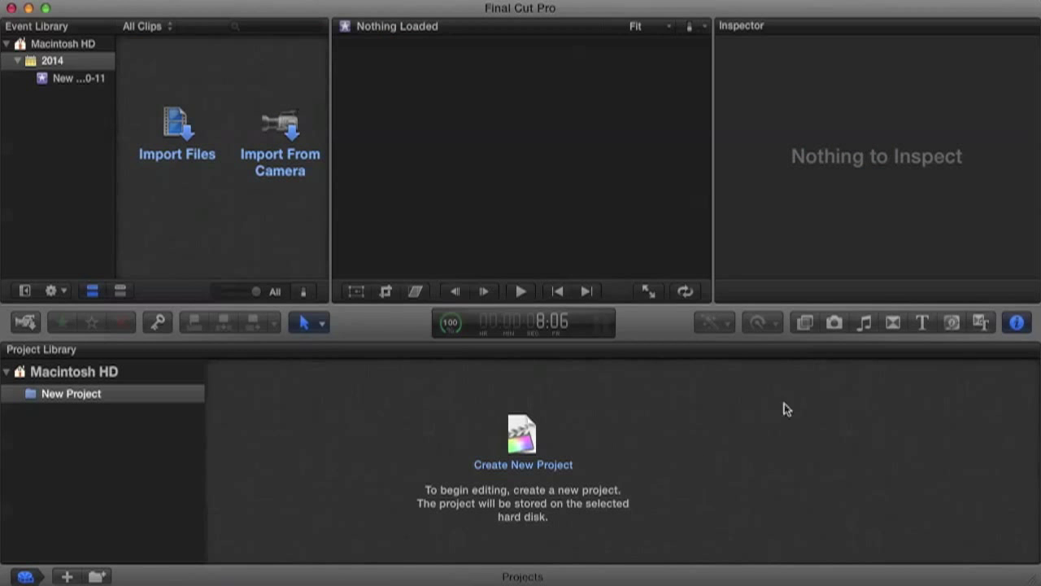
{"action": "left_click", "coordinate": [552, 433]}
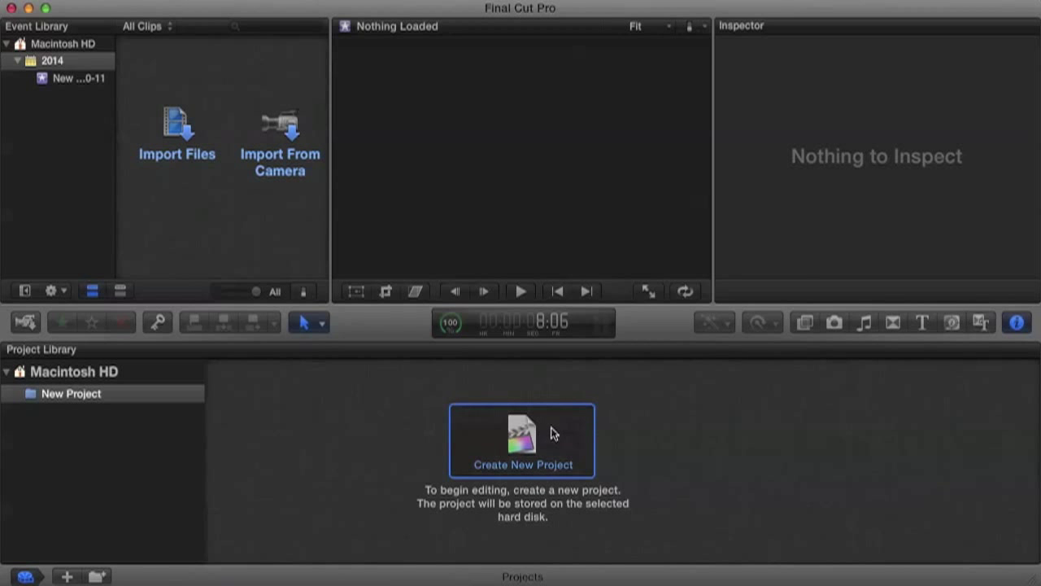
{"action": "type", "text": "muzzle flash"}
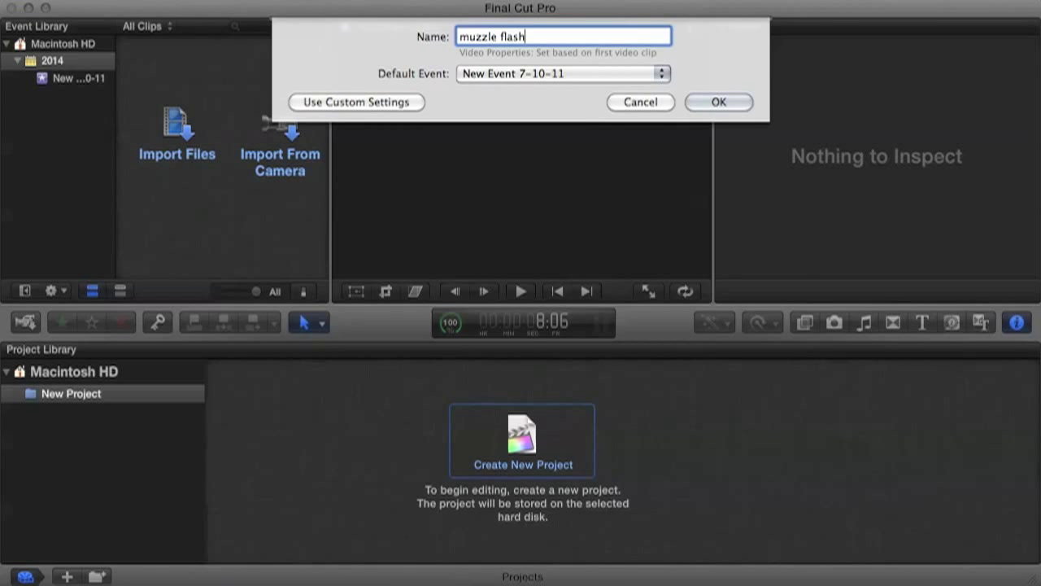
{"action": "key", "text": "Return"}
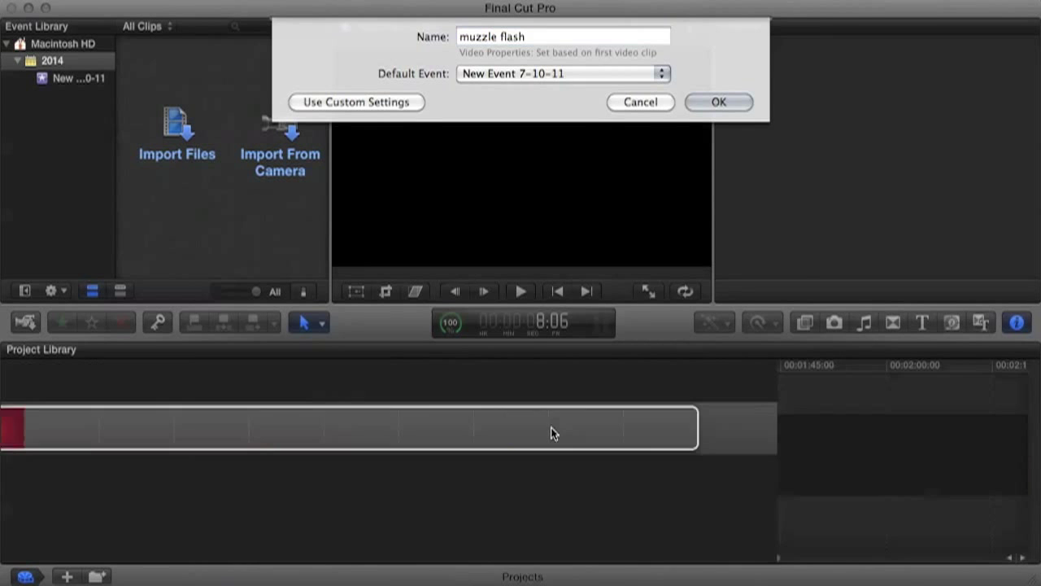
Step: Import 00000.m4v from the desktop and place it in the project timeline
{"action": "left_click", "coordinate": [179, 137]}
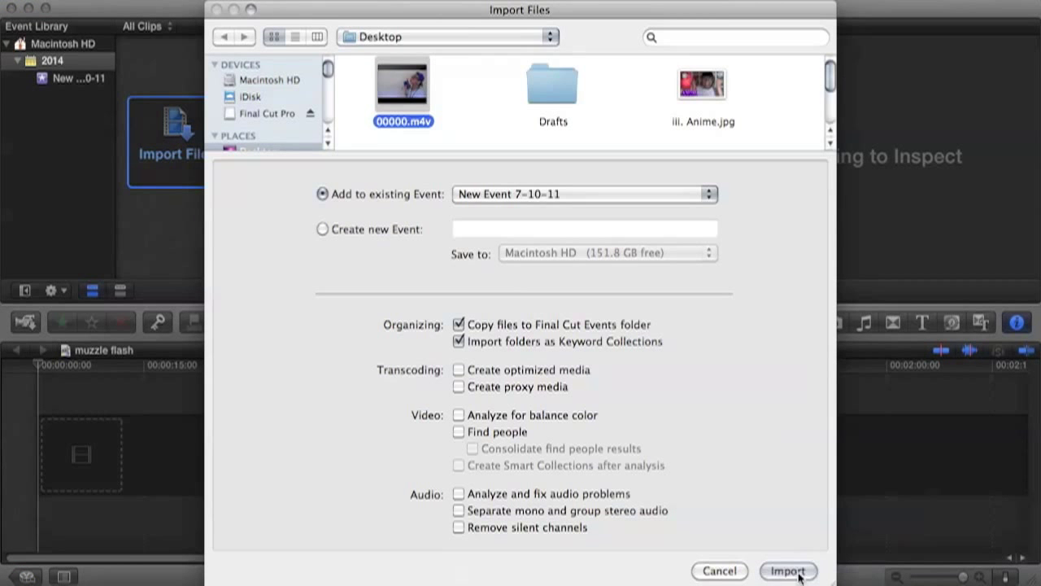
{"action": "left_click", "coordinate": [787, 567]}
{"action": "left_click", "coordinate": [182, 105]}
{"action": "left_click_drag", "start_coordinate": [183, 104], "coordinate": [155, 443]}
Step: Play clip 00000 from the start, stop it, and select the clip at 5:09
{"action": "key", "text": "shift+z"}
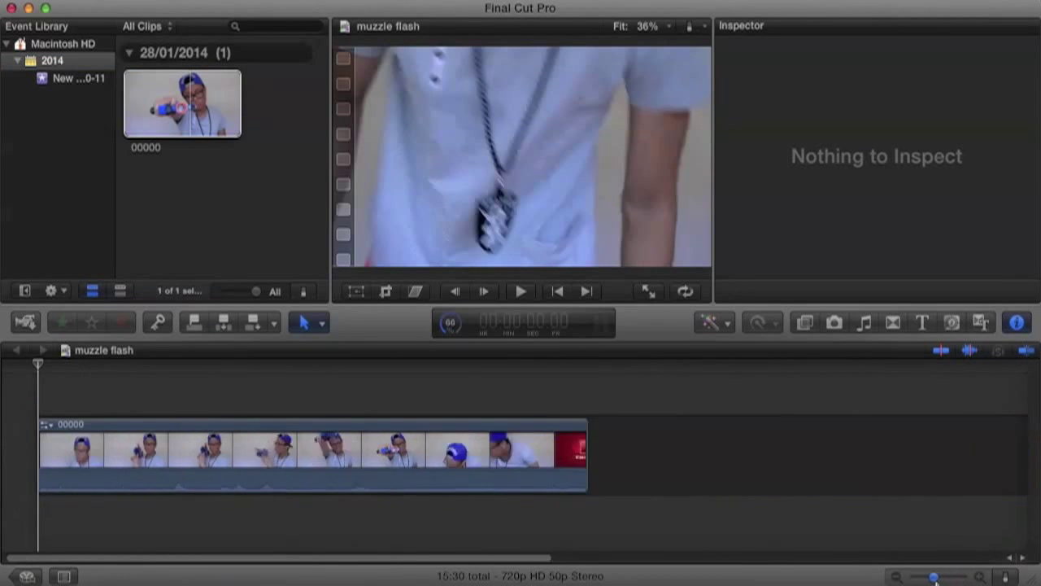
{"action": "left_click", "coordinate": [26, 412]}
{"action": "key", "text": "space"}
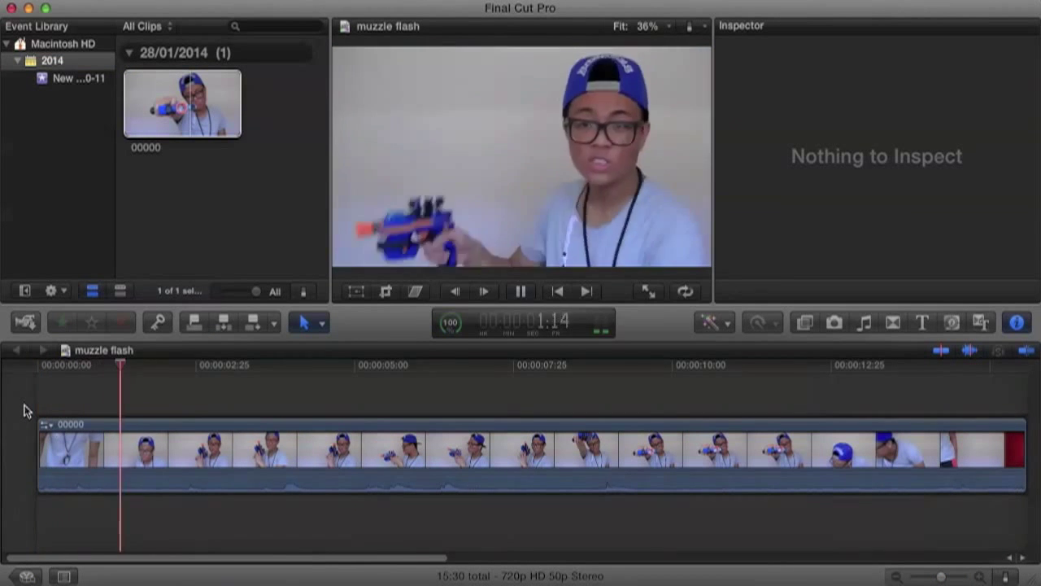
{"action": "left_click", "coordinate": [31, 411]}
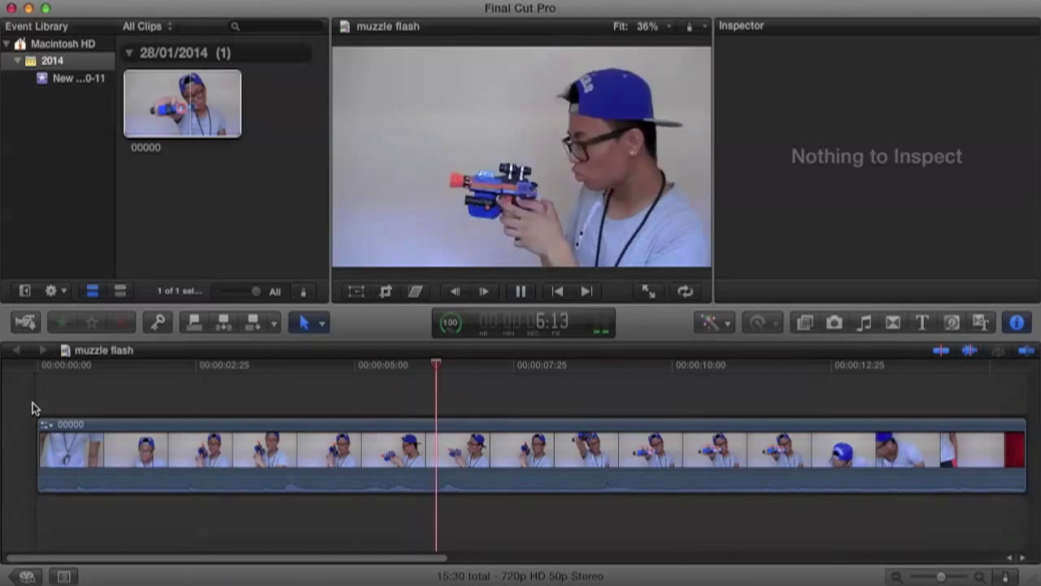
{"action": "key", "text": "space"}
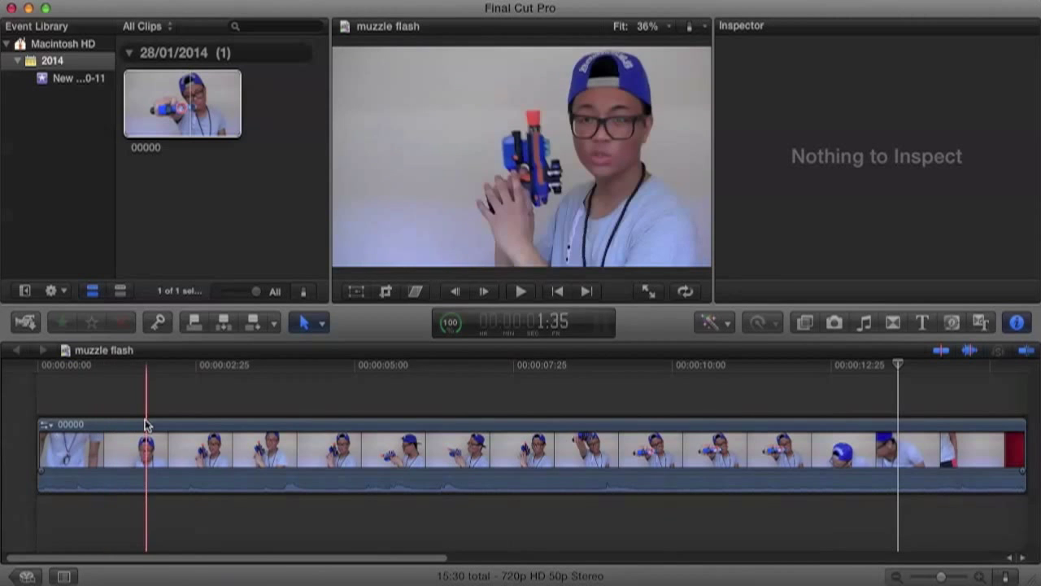
{"action": "left_click", "coordinate": [366, 462]}
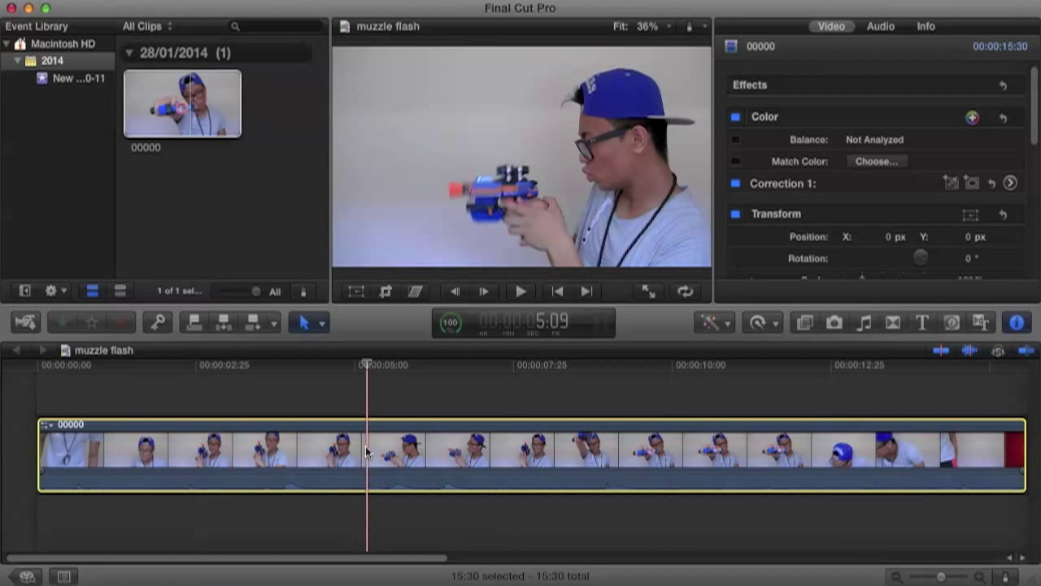
Step: Drag the first muzzle-flash image from Photos above the gun clip at 5:09
{"action": "left_click", "coordinate": [835, 324]}
{"action": "scroll", "coordinate": [893, 447], "scroll_direction": "down", "scroll_amount": 15}
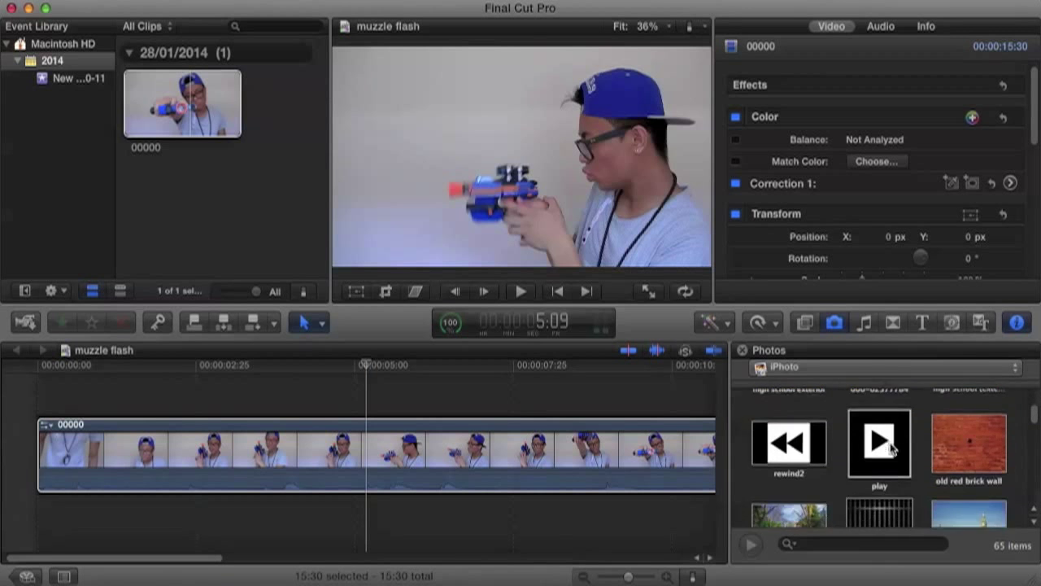
{"action": "left_click", "coordinate": [777, 492]}
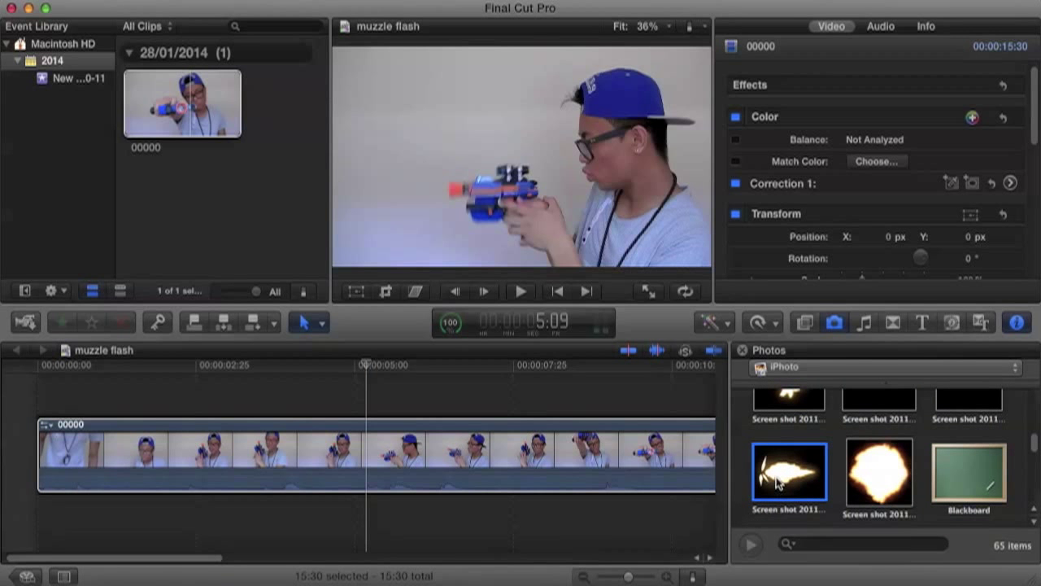
{"action": "left_click_drag", "start_coordinate": [777, 483], "coordinate": [366, 366]}
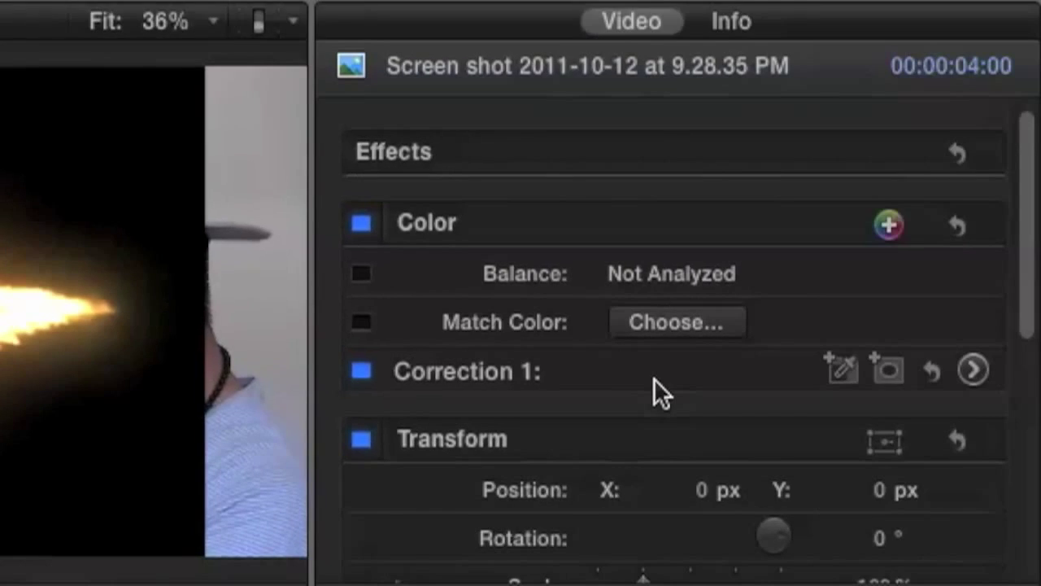
Step: Set the flash image's Compositing blend mode to Screen
{"action": "scroll", "coordinate": [905, 195], "scroll_direction": "down", "scroll_amount": 5}
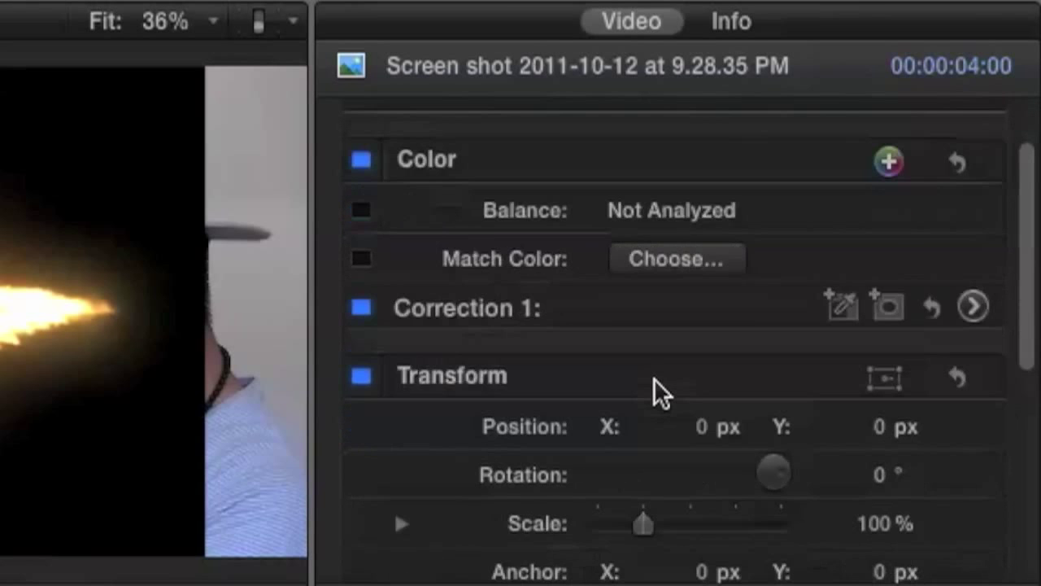
{"action": "scroll", "coordinate": [655, 380], "scroll_direction": "down", "scroll_amount": 1}
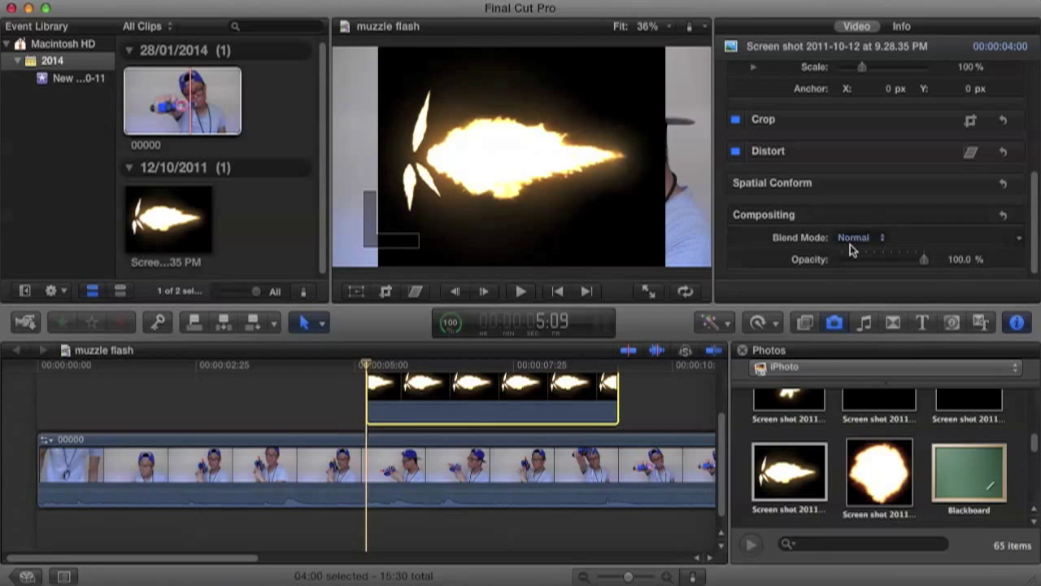
{"action": "left_click", "coordinate": [626, 491]}
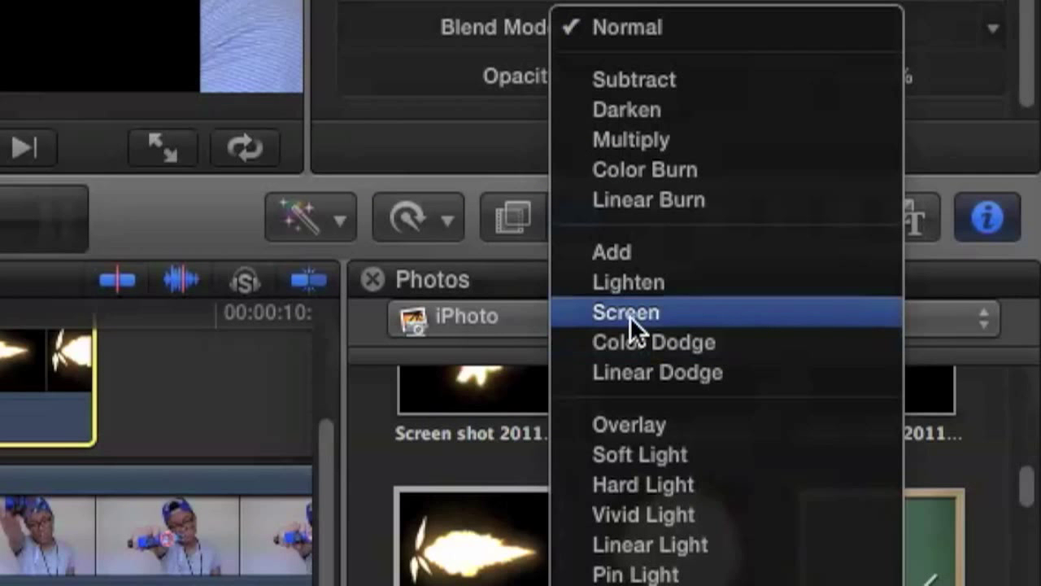
{"action": "left_click", "coordinate": [629, 316]}
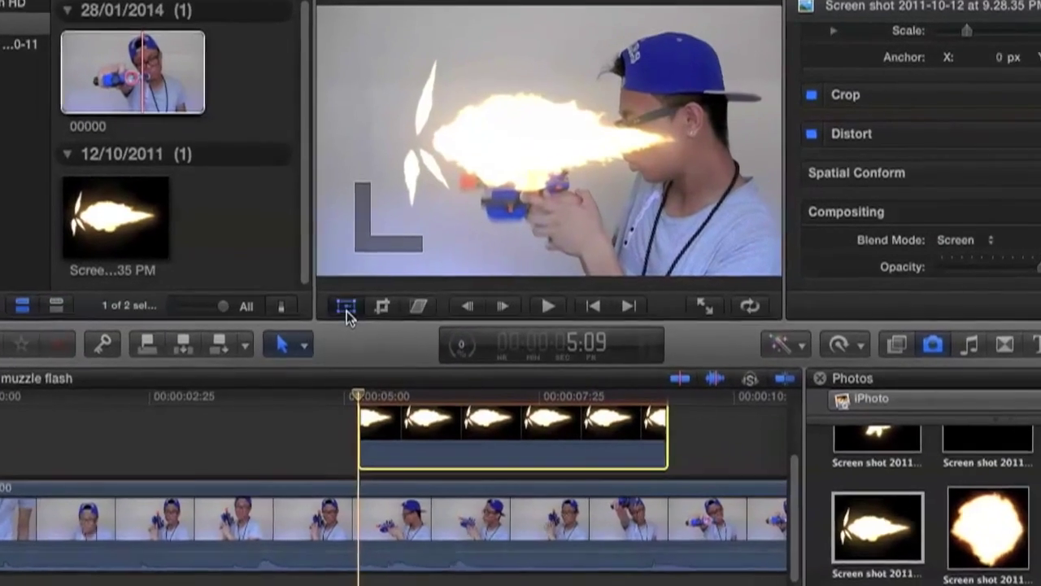
Step: Scale the flash image down to about 39% and place it on the toy gun's barrel tip
{"action": "left_click", "coordinate": [357, 292]}
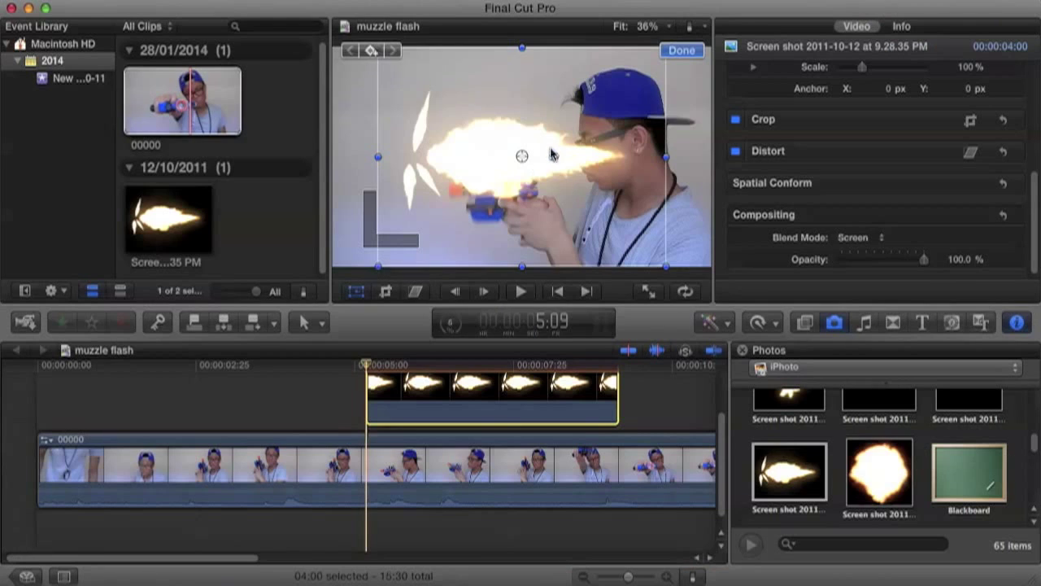
{"action": "left_click_drag", "start_coordinate": [554, 150], "coordinate": [435, 167]}
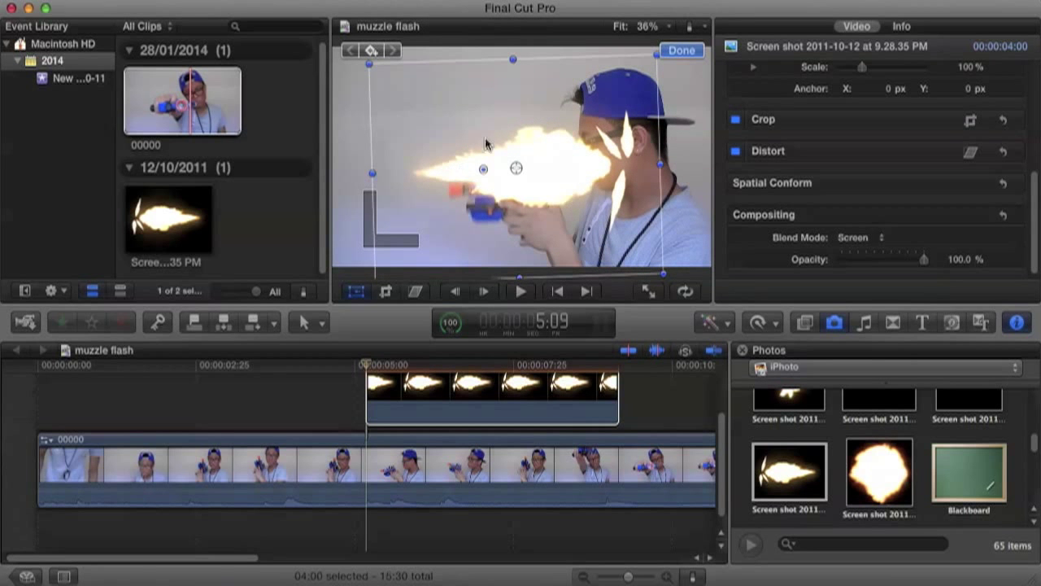
{"action": "left_click_drag", "start_coordinate": [371, 64], "coordinate": [454, 123]}
{"action": "left_click_drag", "start_coordinate": [505, 171], "coordinate": [389, 196]}
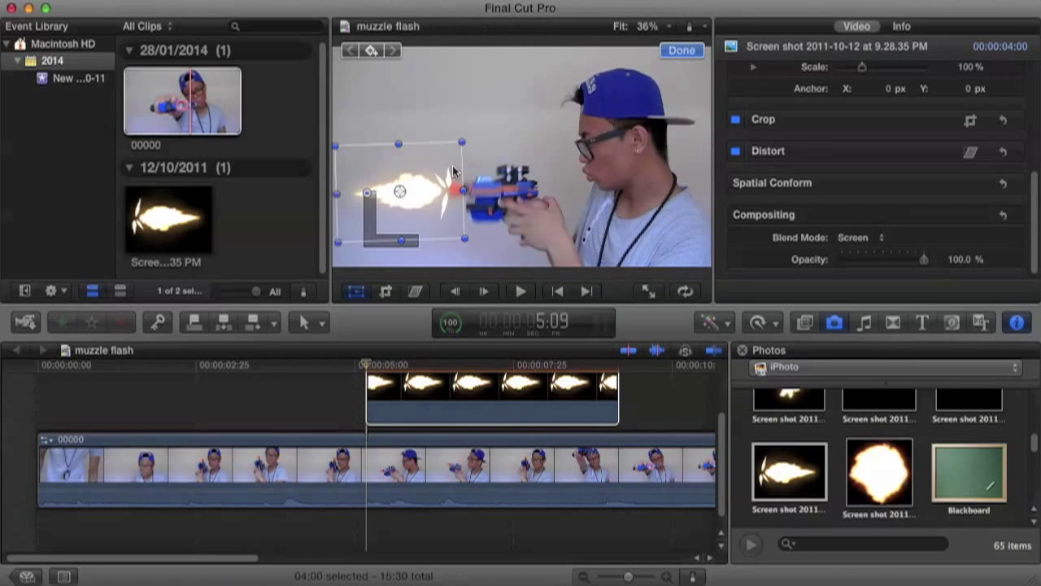
{"action": "left_click_drag", "start_coordinate": [461, 148], "coordinate": [456, 148]}
{"action": "left_click_drag", "start_coordinate": [399, 191], "coordinate": [395, 190]}
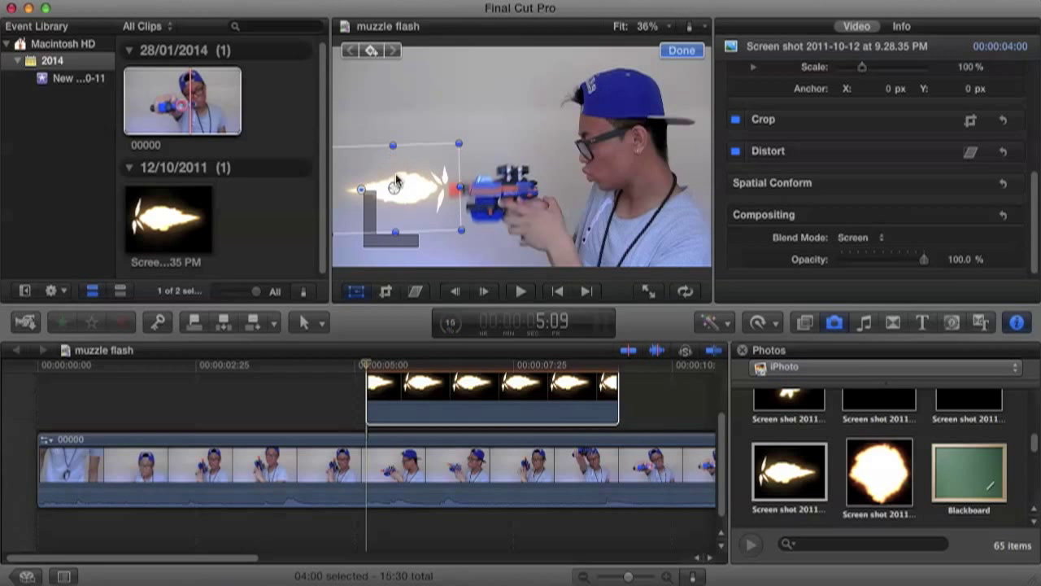
Step: Blade the flash image just after its start and delete the remainder, leaving a brief sliver at 5:09
{"action": "key", "text": "a"}
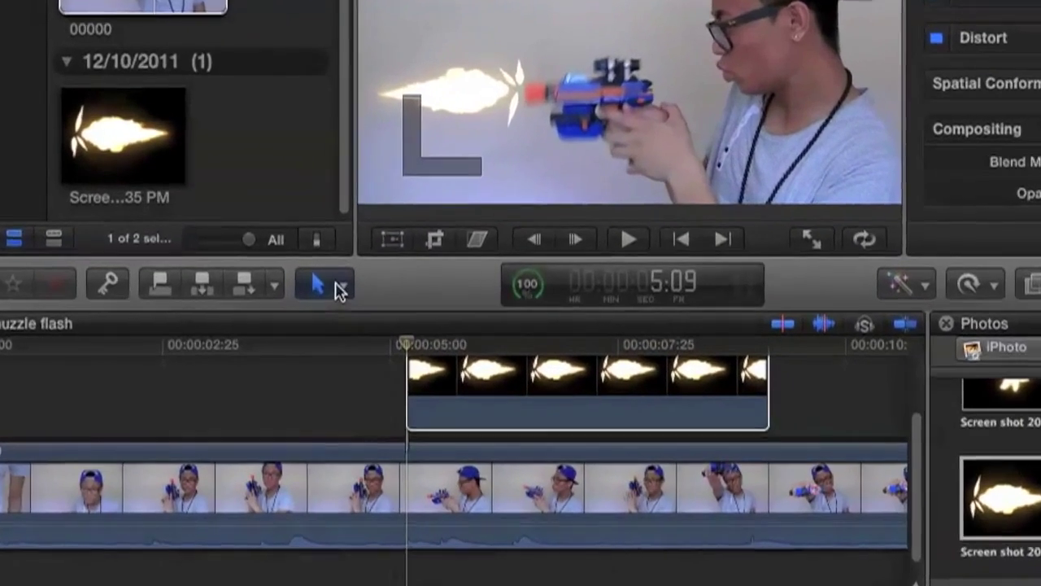
{"action": "left_click", "coordinate": [322, 323]}
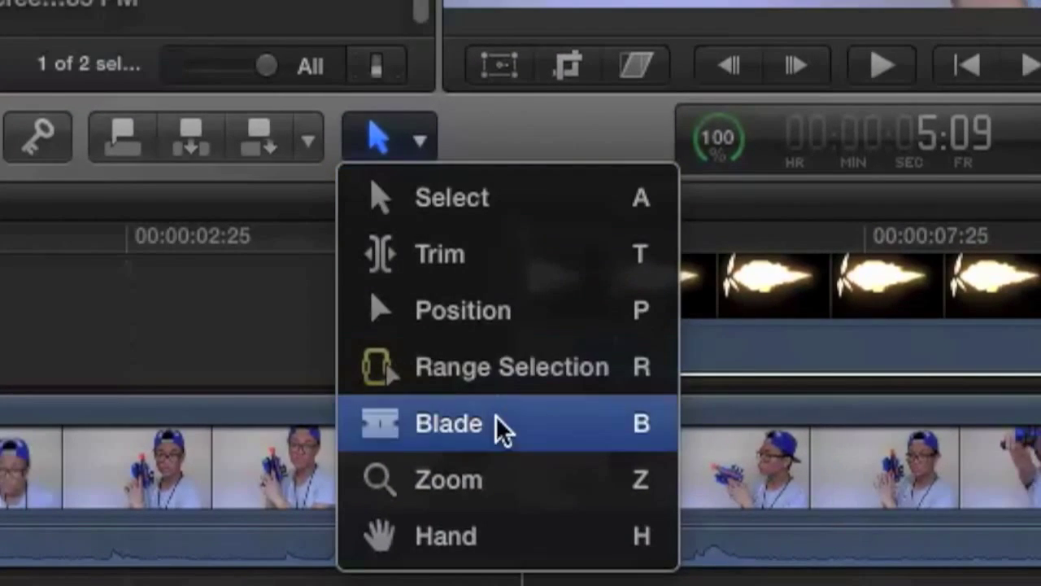
{"action": "left_click", "coordinate": [484, 419]}
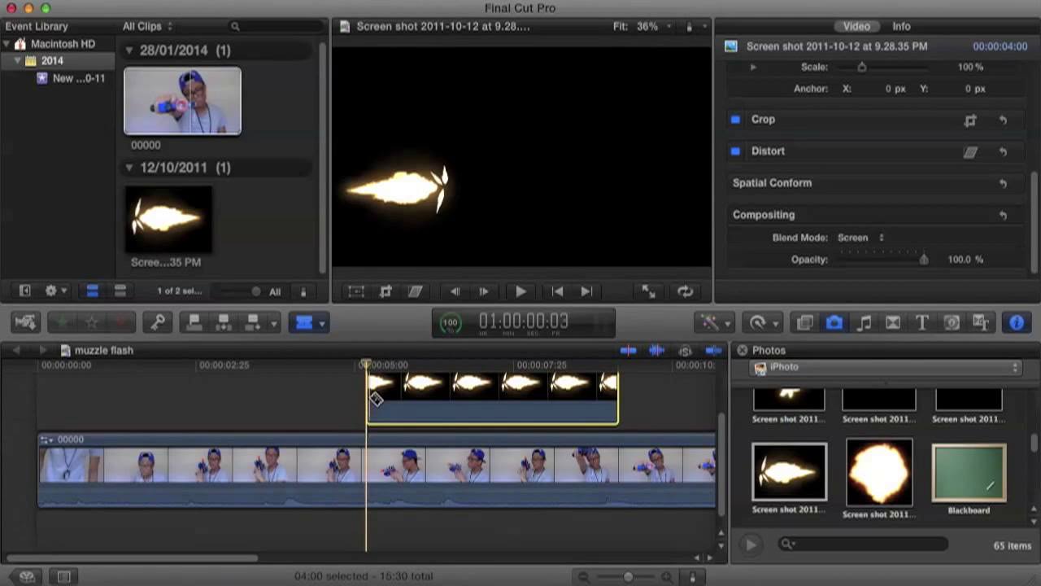
{"action": "left_click", "coordinate": [376, 396]}
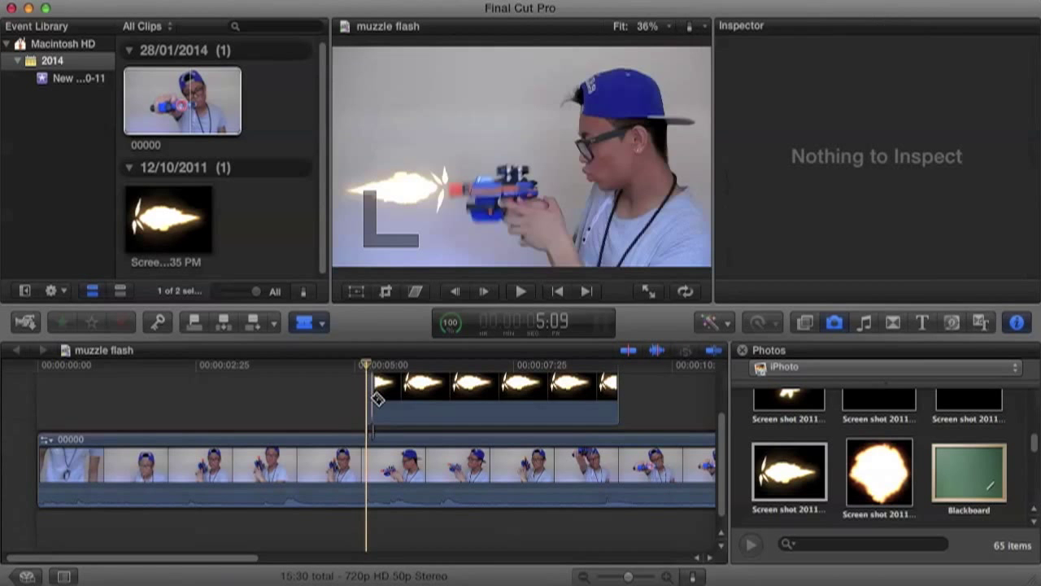
{"action": "left_click", "coordinate": [318, 324]}
{"action": "left_click", "coordinate": [335, 346]}
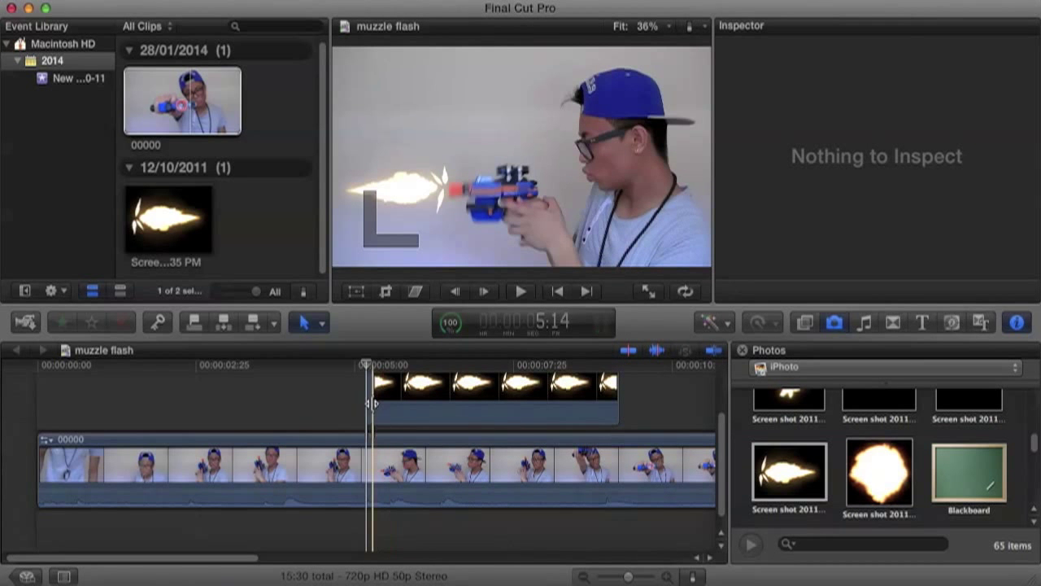
{"action": "left_click", "coordinate": [388, 407]}
{"action": "key", "text": "Delete"}
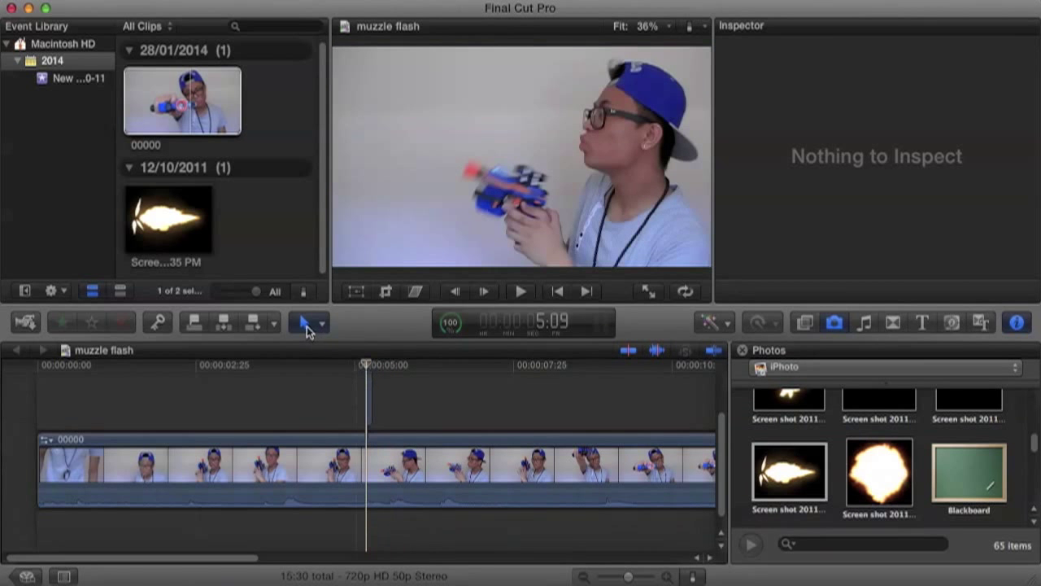
{"action": "left_click", "coordinate": [307, 326]}
{"action": "left_click", "coordinate": [351, 465]}
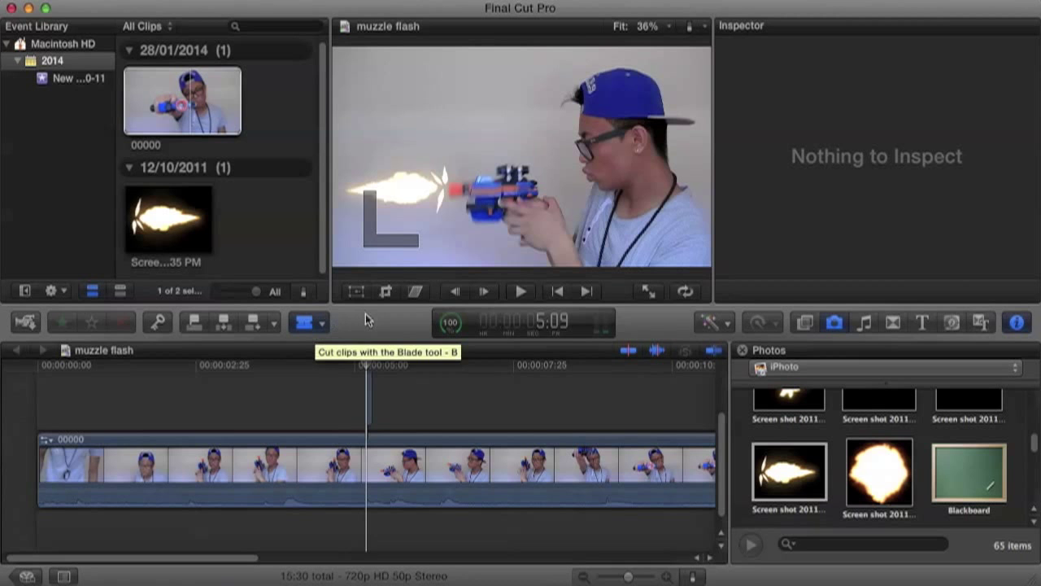
Step: Blade clip 00000 around 5:09 and select the resulting five-frame sliver
{"action": "left_click", "coordinate": [367, 460]}
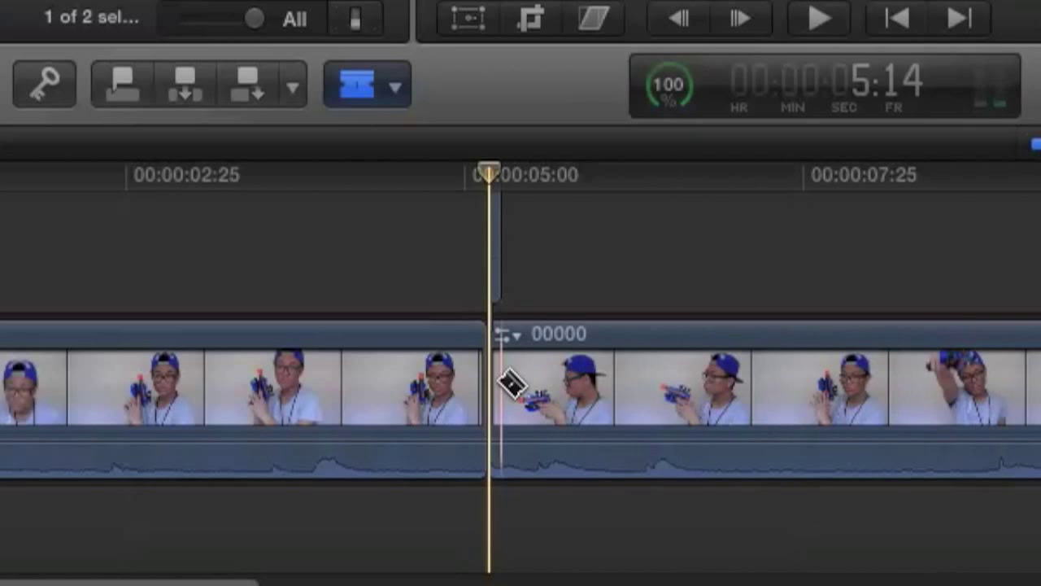
{"action": "left_click", "coordinate": [358, 85]}
{"action": "left_click", "coordinate": [372, 156]}
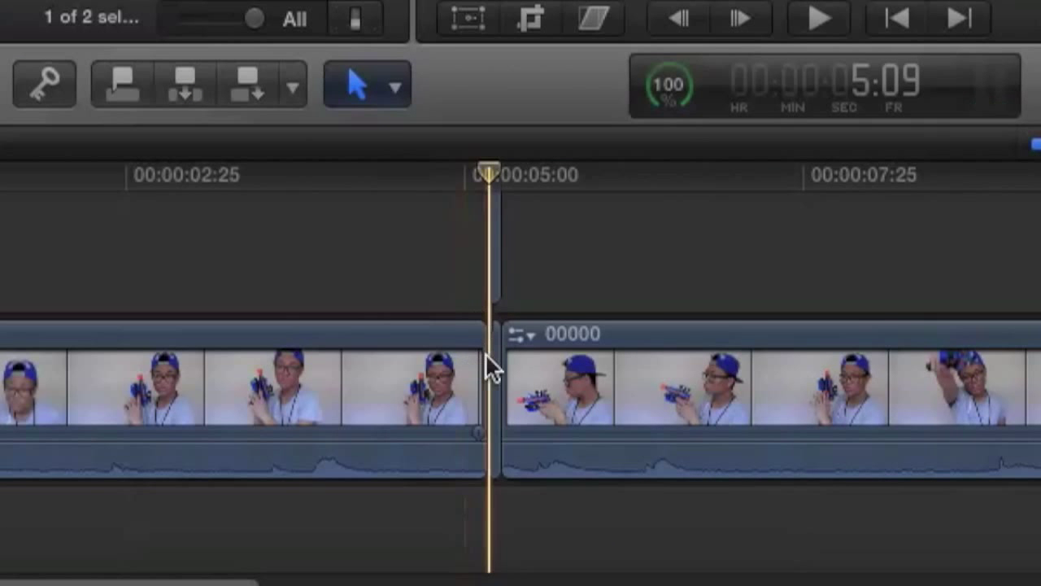
{"action": "left_click", "coordinate": [497, 399]}
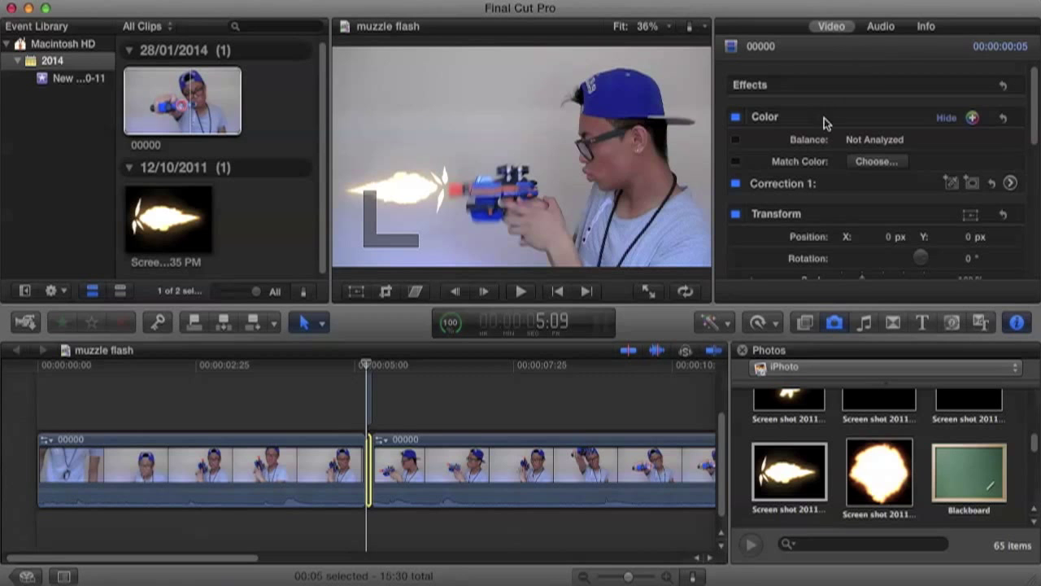
Step: Add Shape Mask 1 to the sliver's Correction 1 in the Video inspector
{"action": "scroll", "coordinate": [824, 118], "scroll_direction": "down", "scroll_amount": 2}
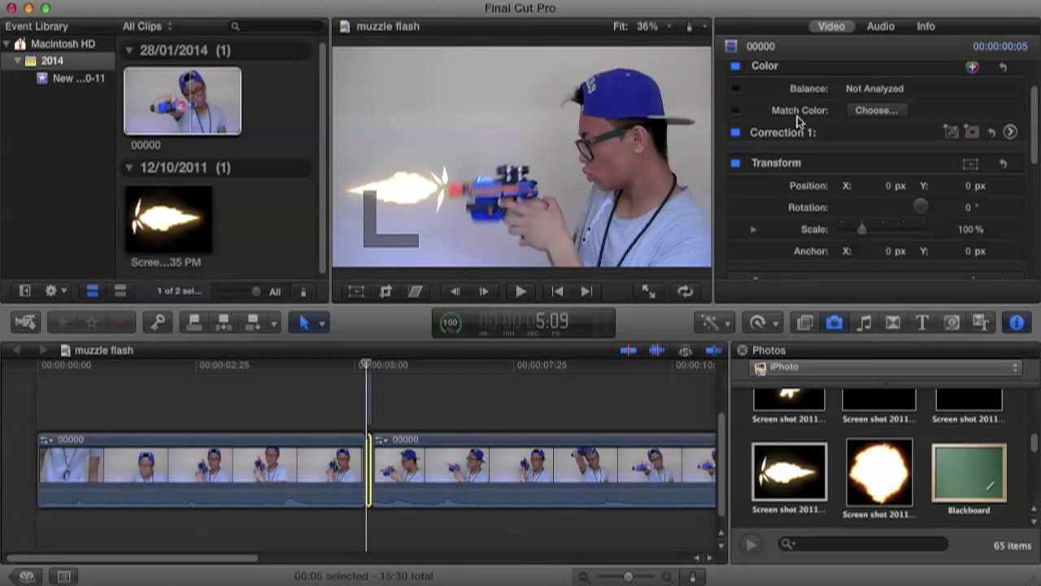
{"action": "scroll", "coordinate": [813, 150], "scroll_direction": "up", "scroll_amount": 2}
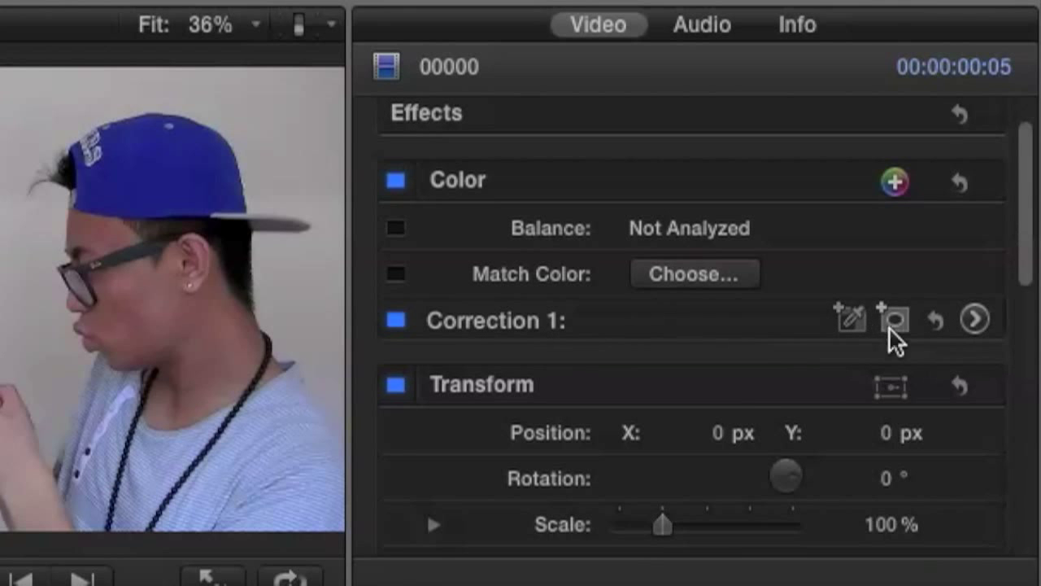
{"action": "left_click", "coordinate": [895, 321]}
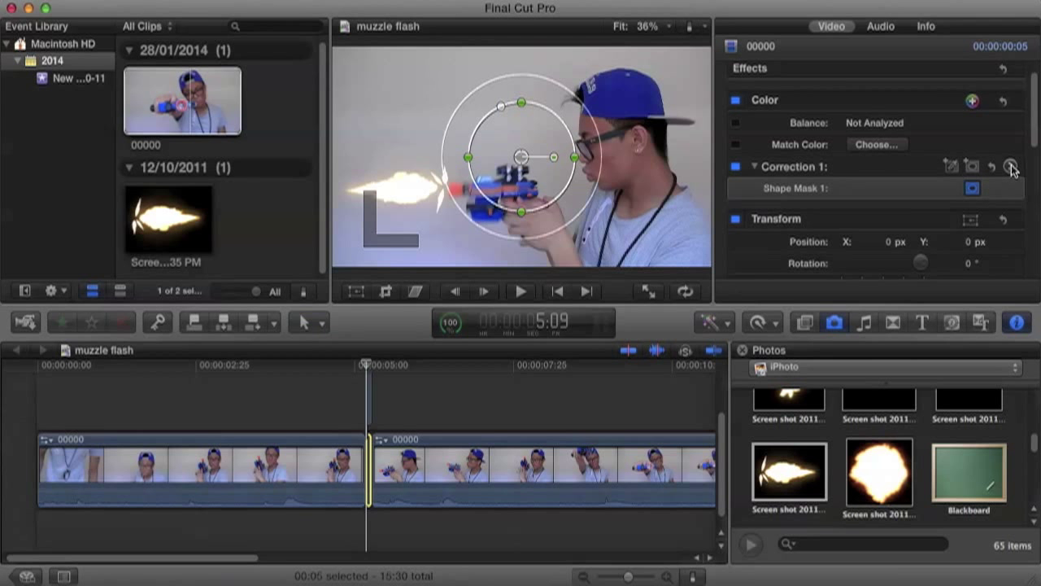
Step: Raise Correction 1's highlights exposure and move the shape mask onto the man's face
{"action": "left_click", "coordinate": [1009, 166]}
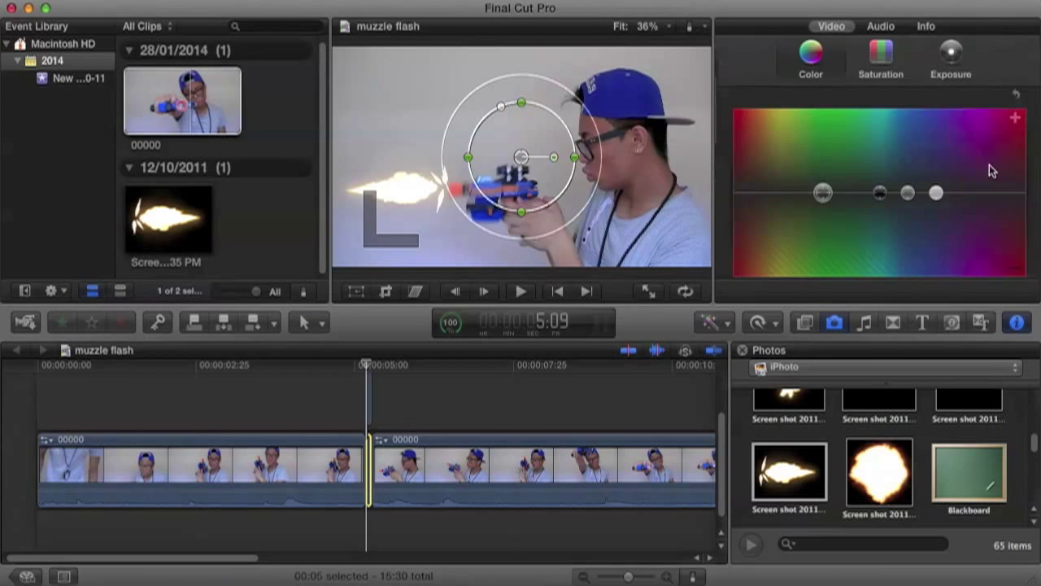
{"action": "left_click", "coordinate": [950, 65]}
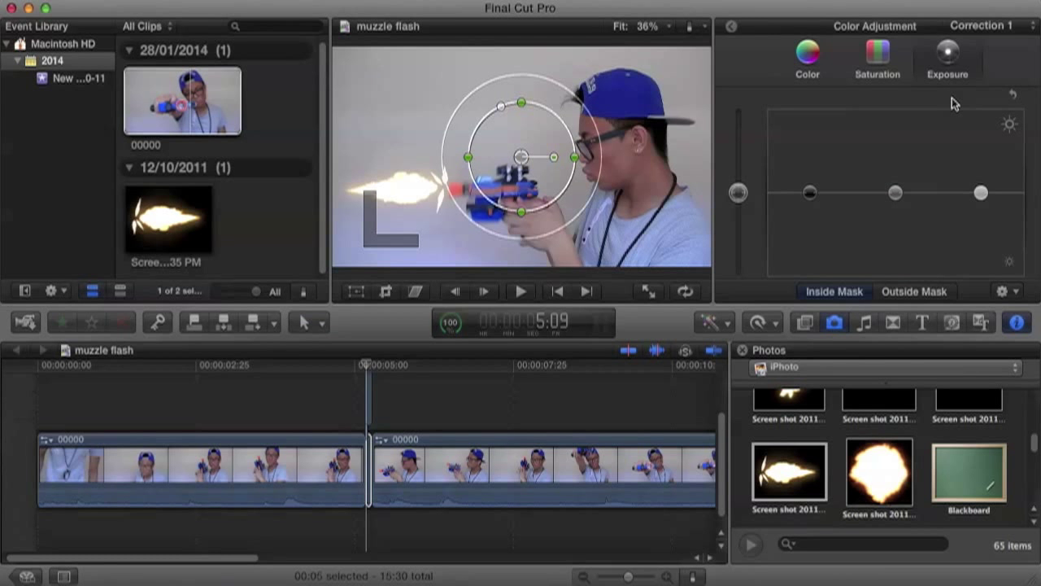
{"action": "left_click_drag", "start_coordinate": [982, 198], "coordinate": [982, 178]}
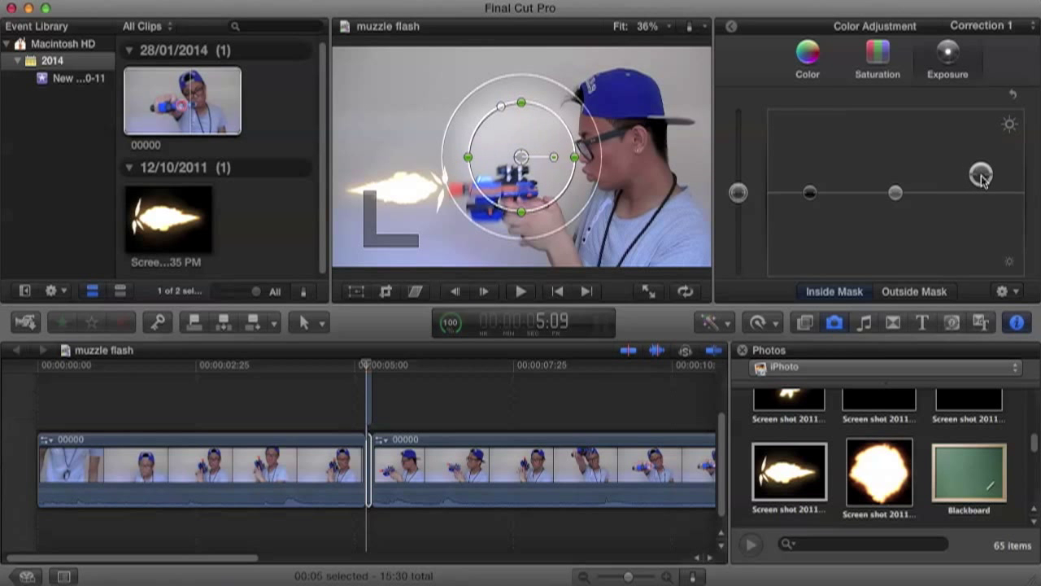
{"action": "left_click_drag", "start_coordinate": [522, 156], "coordinate": [616, 154]}
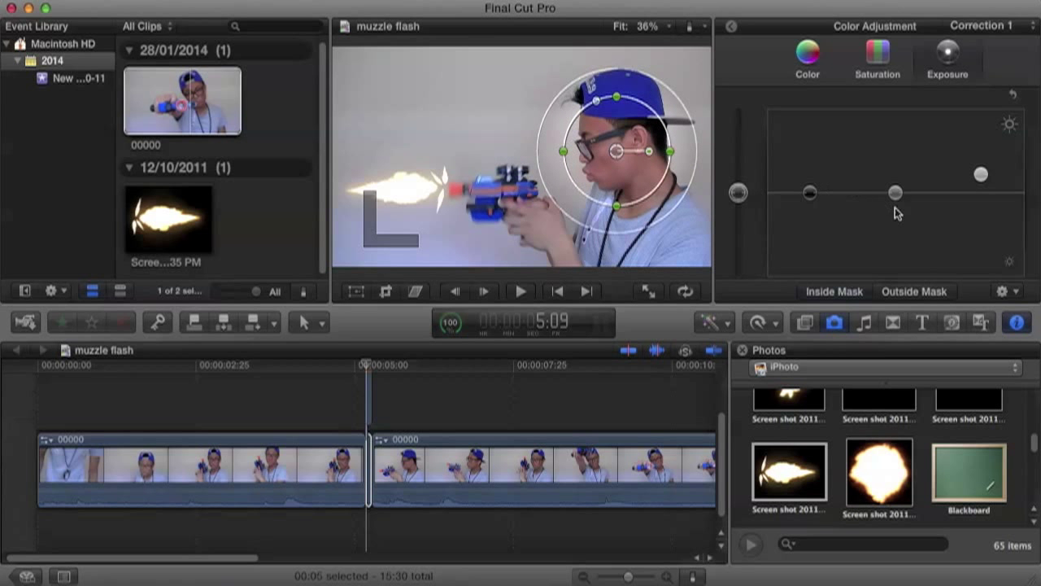
{"action": "left_click_drag", "start_coordinate": [981, 177], "coordinate": [984, 170]}
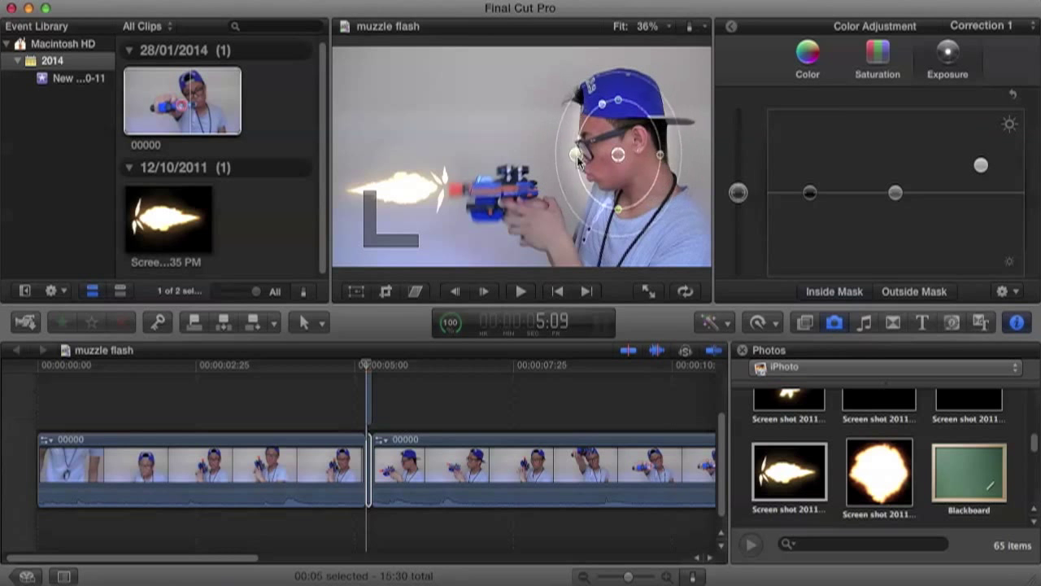
{"action": "left_click_drag", "start_coordinate": [618, 157], "coordinate": [622, 152]}
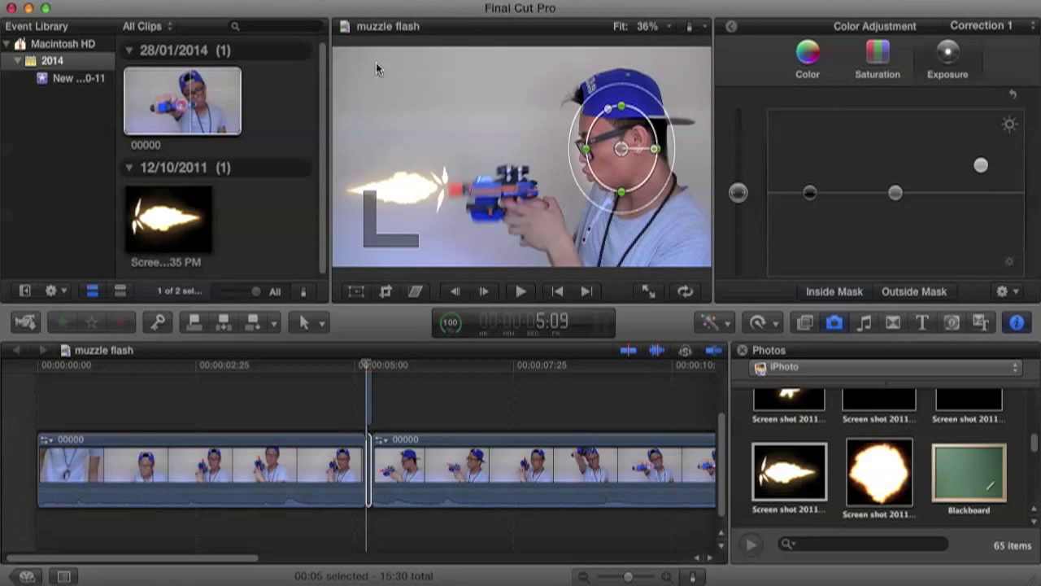
Step: Add a chest mask and a tall oval mask over the gun, then keyframe masks 1 and 2
{"action": "left_click", "coordinate": [732, 30]}
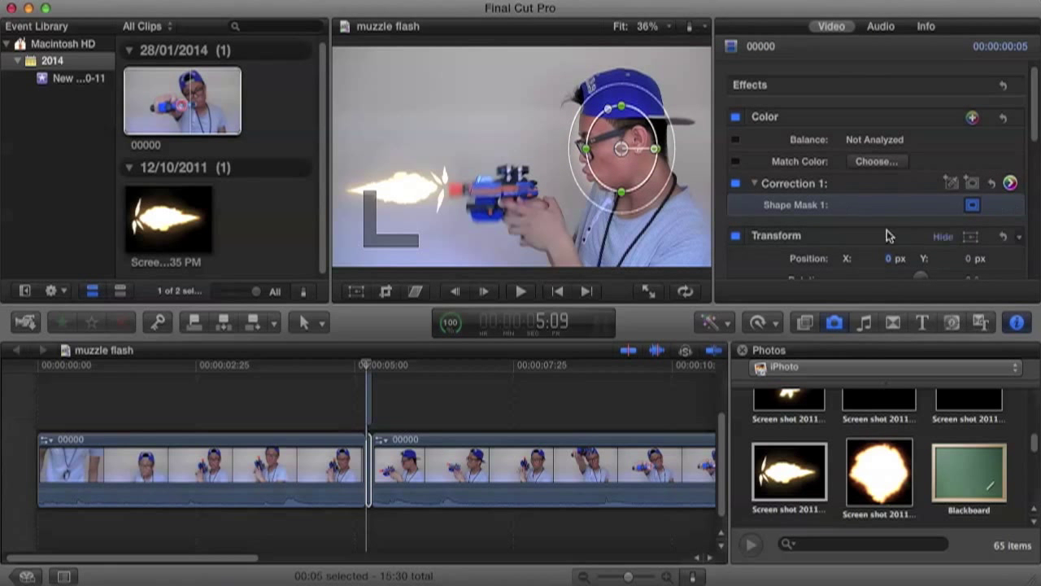
{"action": "left_click", "coordinate": [972, 183]}
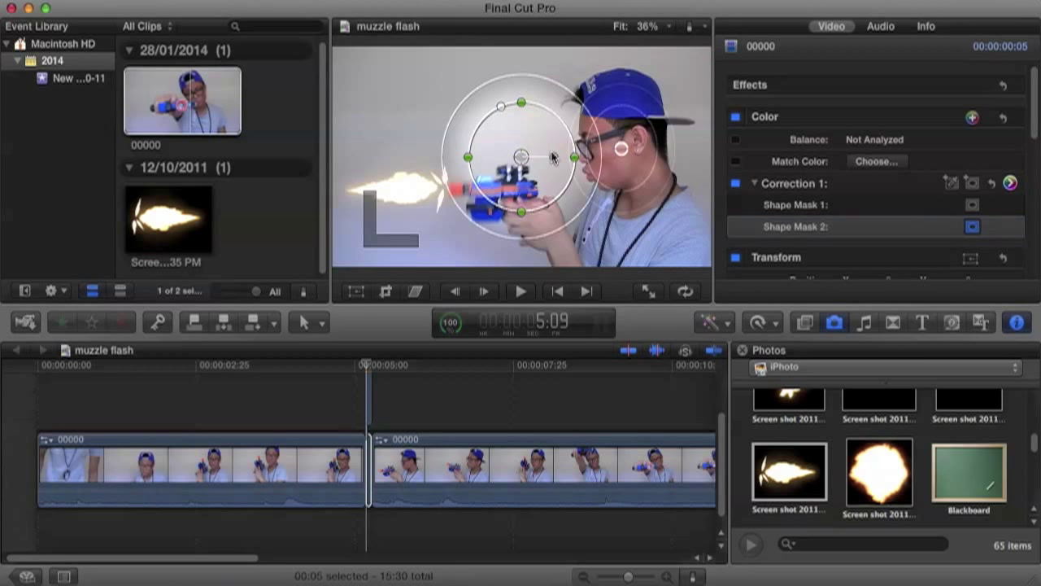
{"action": "left_click_drag", "start_coordinate": [523, 156], "coordinate": [641, 256]}
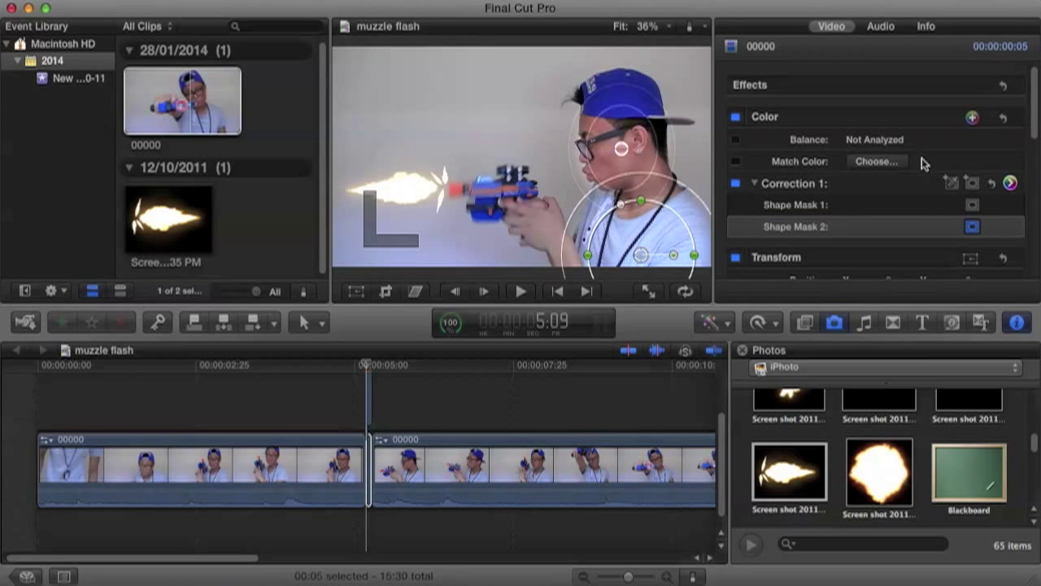
{"action": "left_click", "coordinate": [972, 183]}
{"action": "left_click_drag", "start_coordinate": [526, 160], "coordinate": [541, 193]}
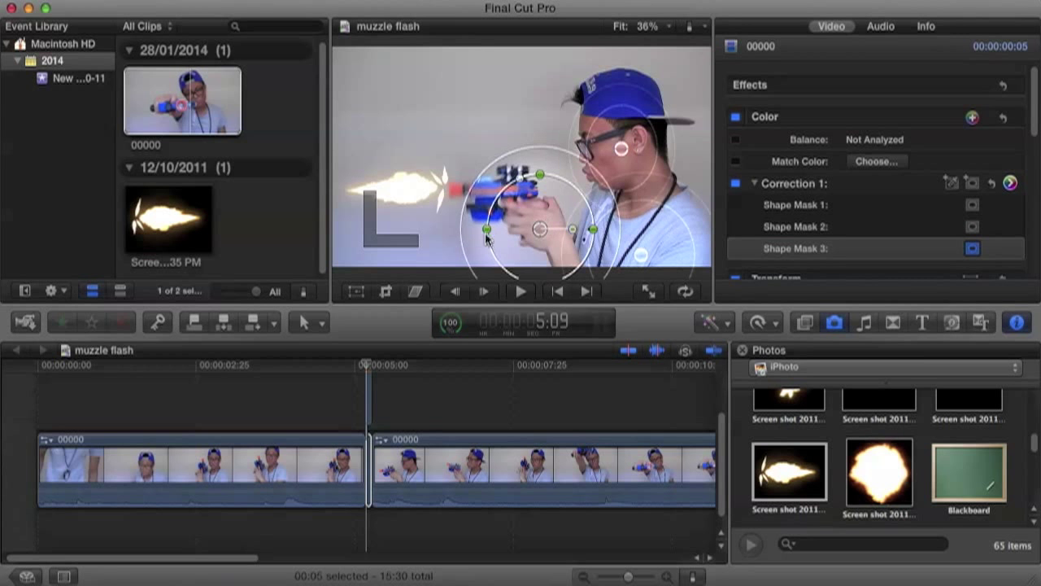
{"action": "left_click_drag", "start_coordinate": [487, 232], "coordinate": [561, 251]}
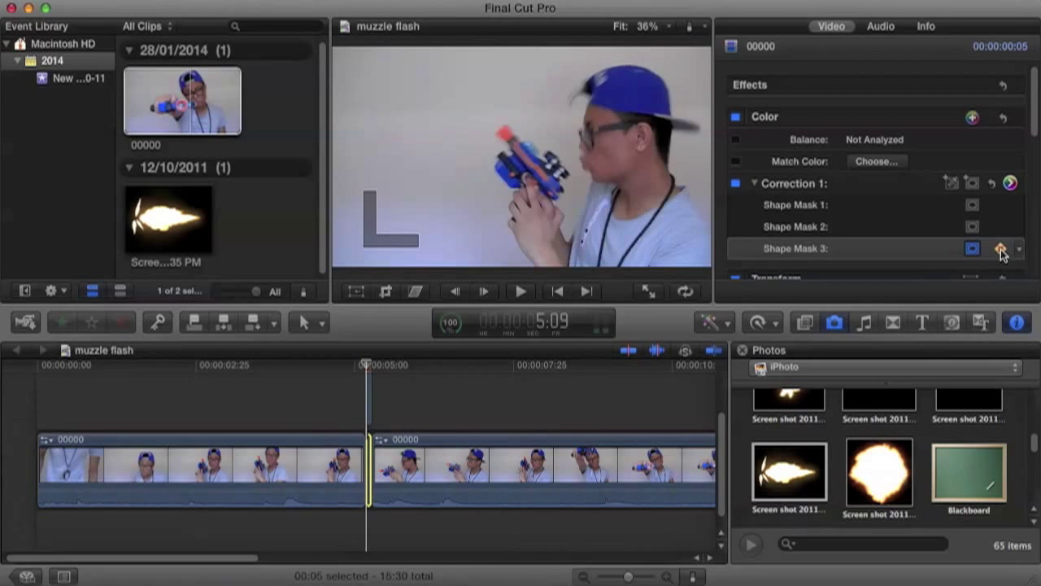
{"action": "left_click", "coordinate": [1001, 227]}
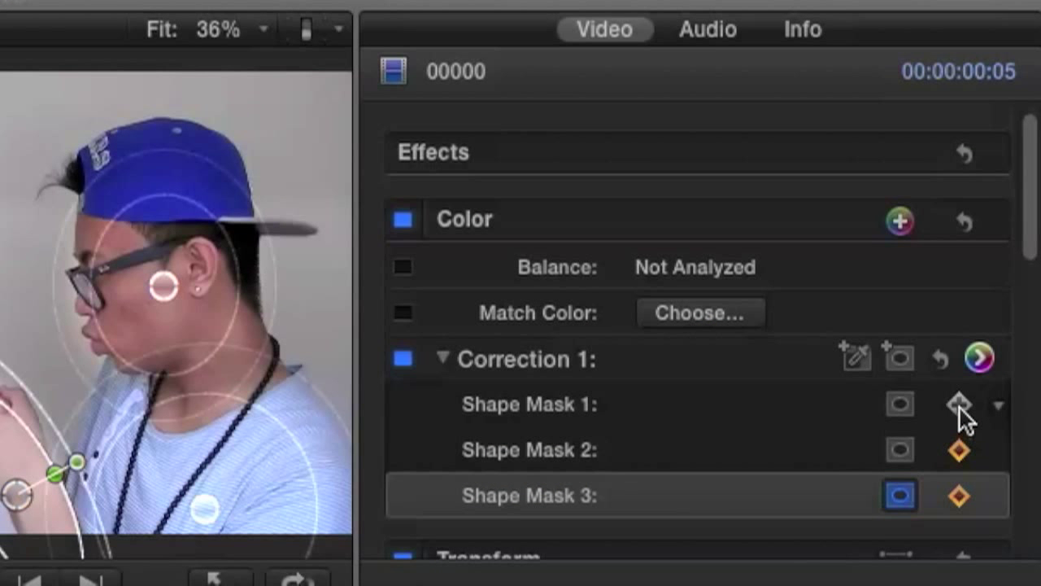
{"action": "left_click", "coordinate": [959, 405]}
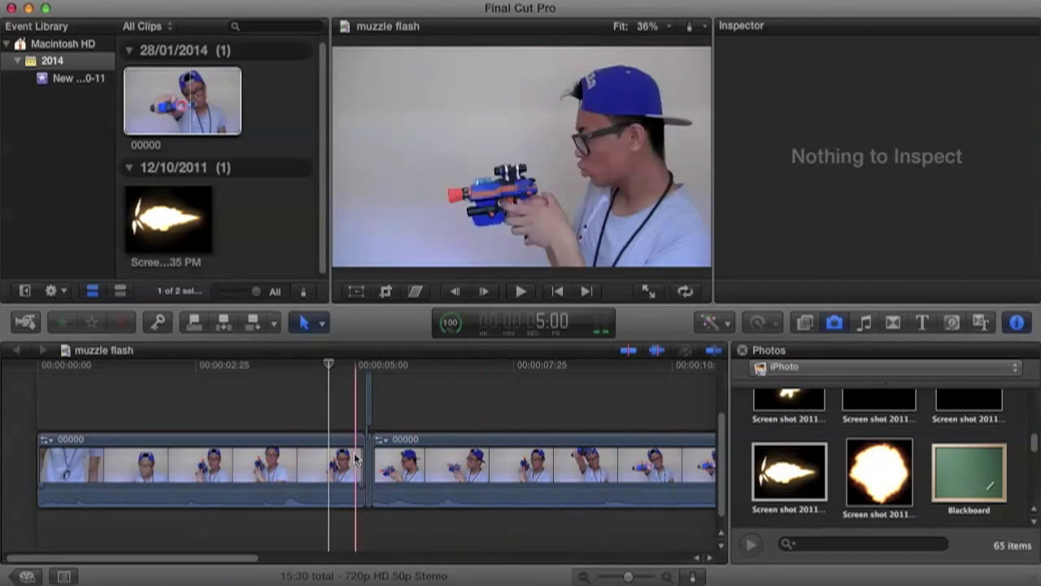
Step: Connect the second muzzle-flash photo at 5:27, Screen-blend it, and shrink it onto the barrel tip
{"action": "left_click", "coordinate": [390, 468]}
{"action": "key", "text": "q"}
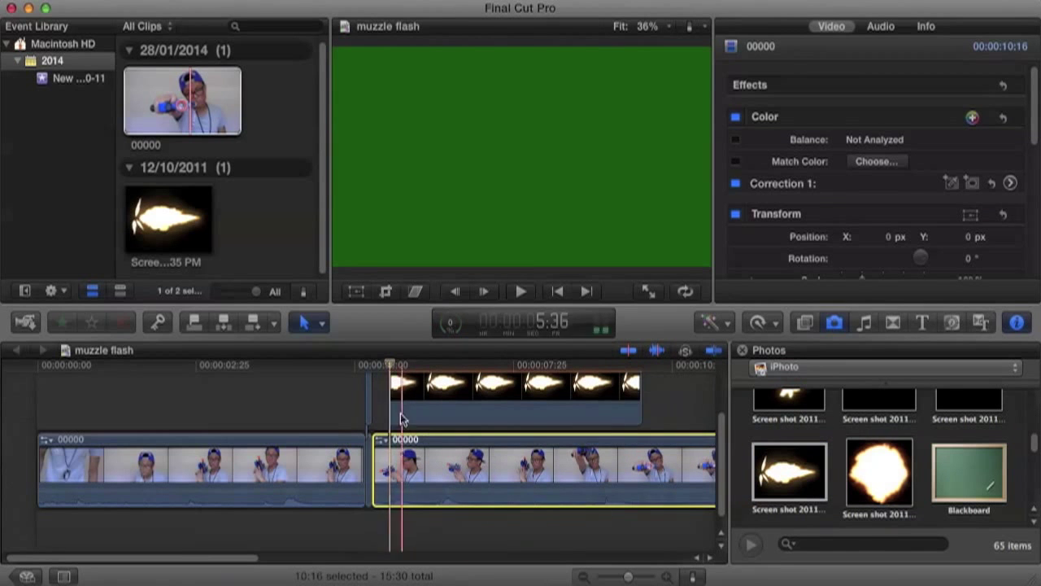
{"action": "scroll", "coordinate": [842, 163], "scroll_direction": "down", "scroll_amount": 5}
{"action": "left_click", "coordinate": [861, 237]}
{"action": "left_click", "coordinate": [864, 368]}
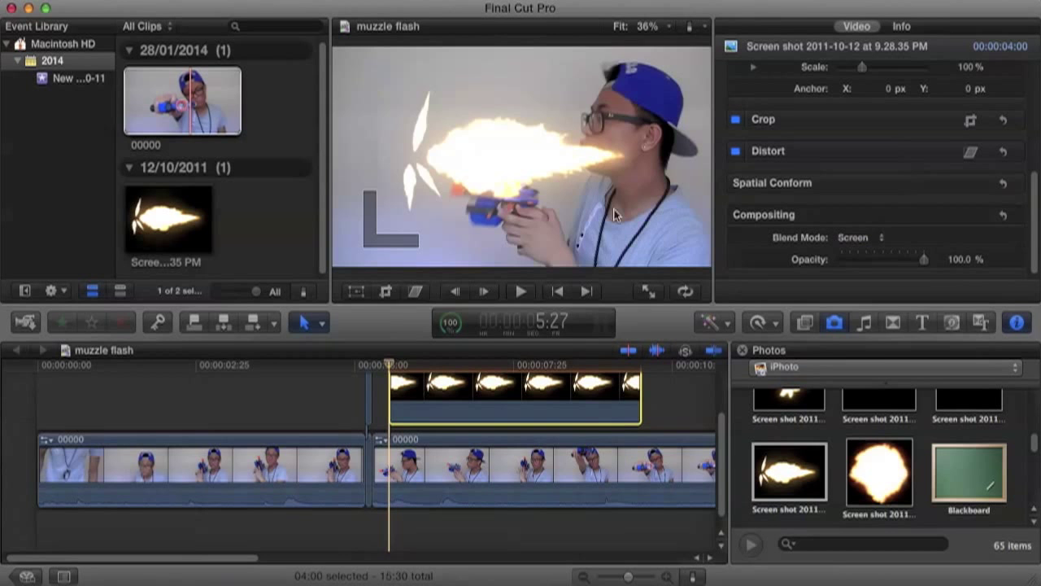
{"action": "left_click", "coordinate": [357, 290]}
{"action": "left_click_drag", "start_coordinate": [377, 157], "coordinate": [409, 193]}
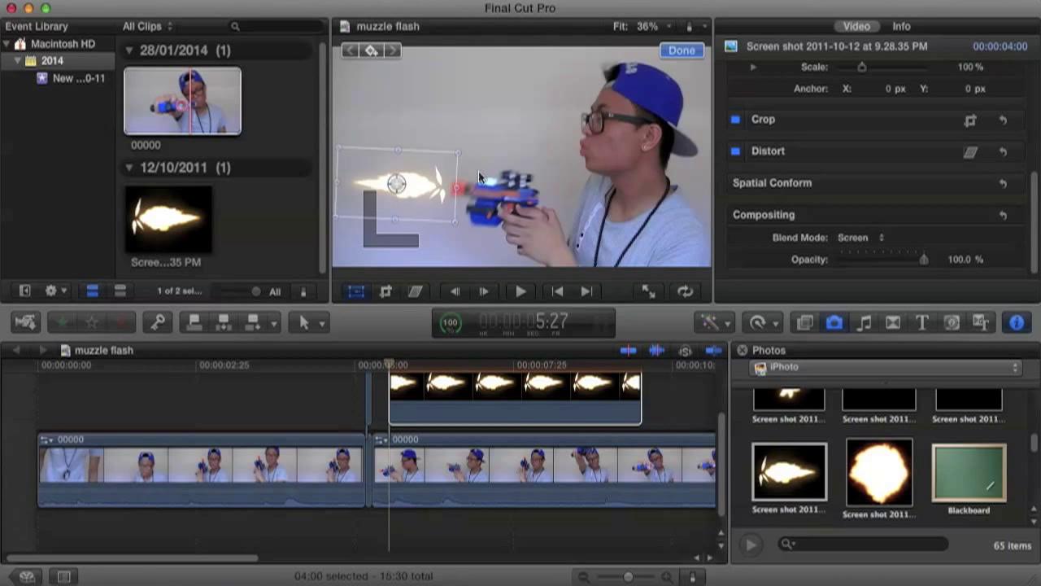
Step: Blade the flash after a few frames and the main clip at its start, deleting the leftover flash
{"action": "left_click", "coordinate": [309, 323]}
{"action": "left_click", "coordinate": [336, 448]}
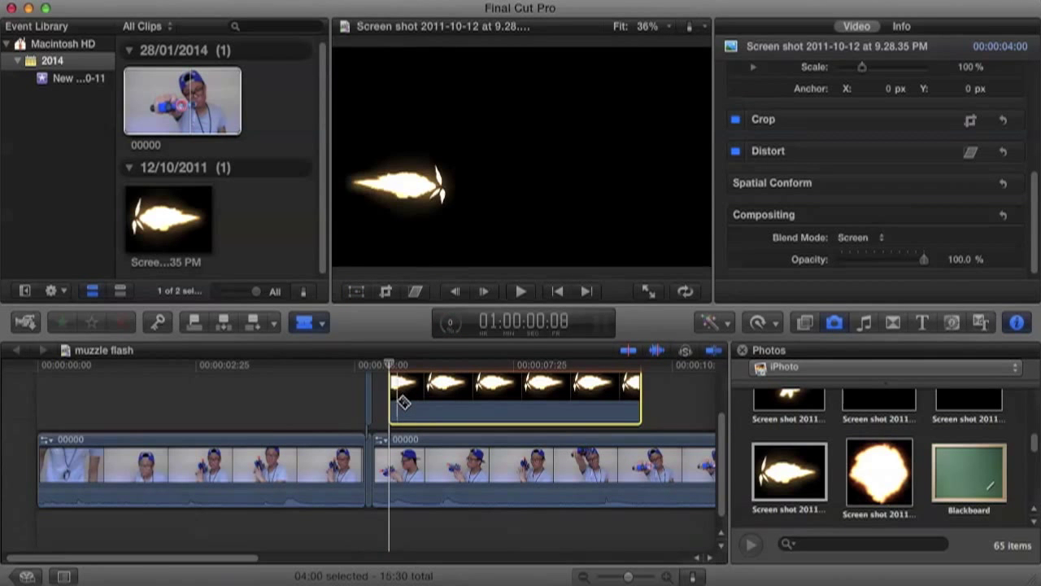
{"action": "left_click", "coordinate": [398, 398]}
{"action": "left_click", "coordinate": [309, 323]}
{"action": "left_click", "coordinate": [336, 348]}
{"action": "left_click", "coordinate": [413, 386]}
{"action": "key", "text": "Delete"}
Step: Add a shape mask over the man's face on the sliver and raise its Exposure highlights
{"action": "left_click", "coordinate": [309, 323]}
{"action": "left_click", "coordinate": [334, 445]}
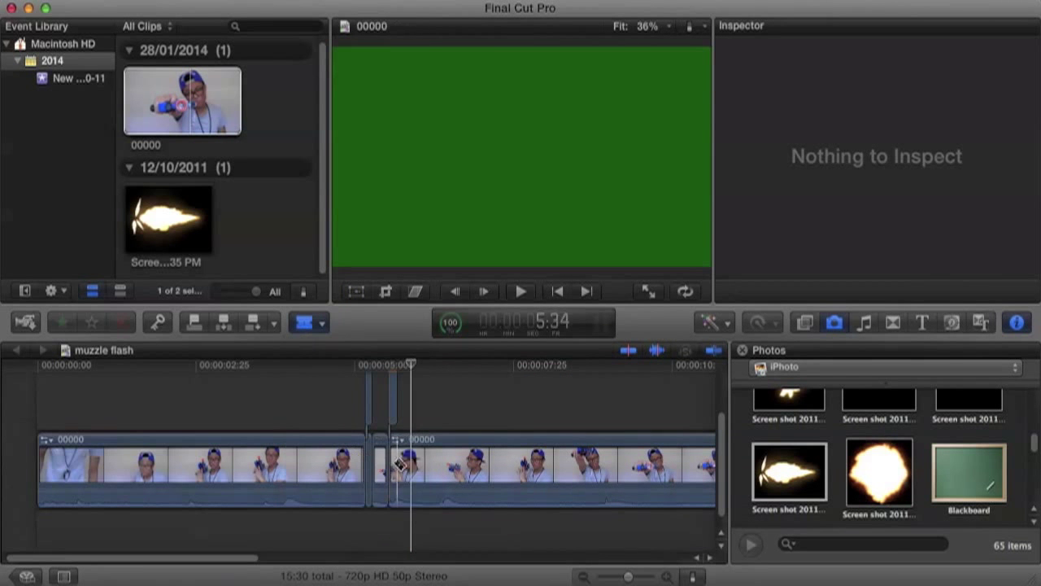
{"action": "left_click", "coordinate": [310, 323]}
{"action": "left_click", "coordinate": [336, 348]}
{"action": "left_click", "coordinate": [393, 467]}
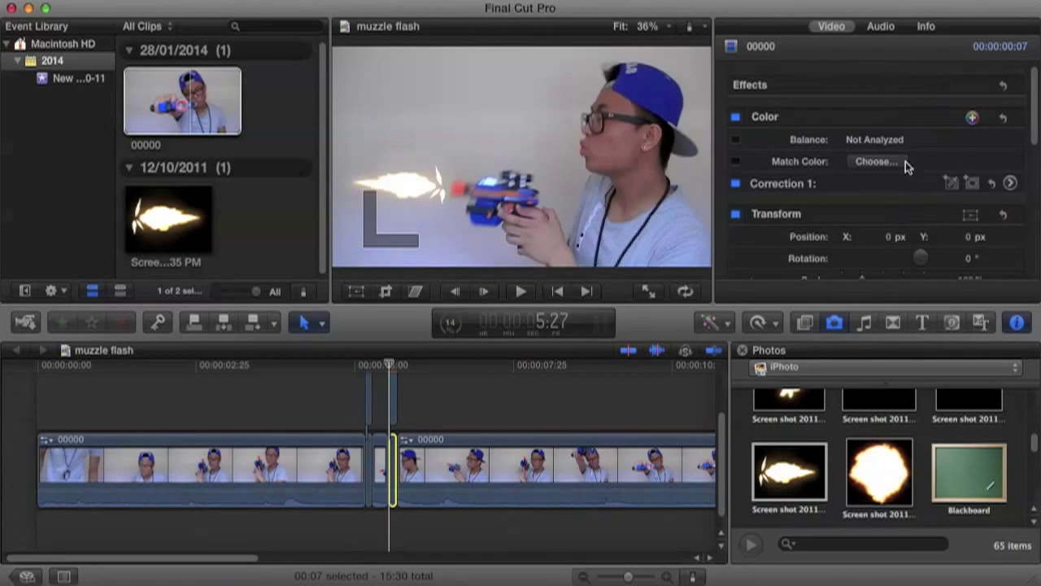
{"action": "left_click", "coordinate": [974, 183]}
{"action": "left_click_drag", "start_coordinate": [500, 161], "coordinate": [600, 138]}
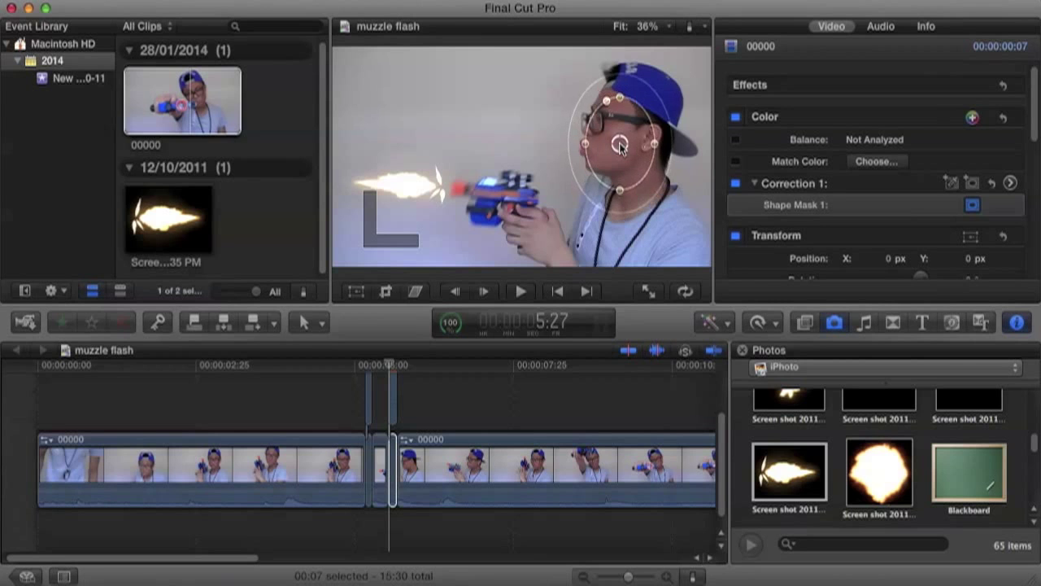
{"action": "left_click", "coordinate": [1000, 208]}
{"action": "left_click_drag", "start_coordinate": [999, 193], "coordinate": [980, 164]}
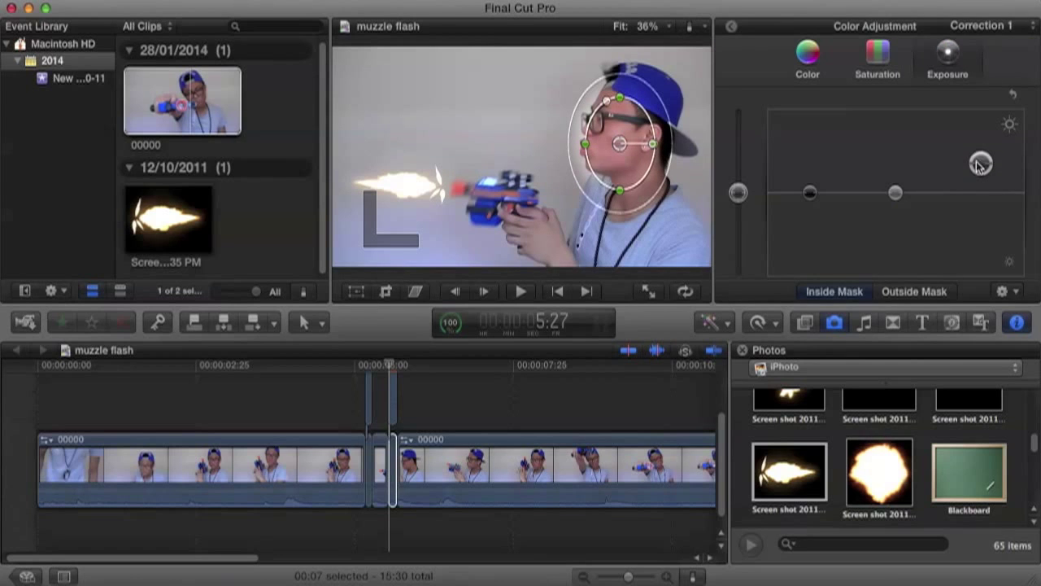
Step: Add a second shape mask, narrowed into an oval over the gun hand
{"action": "left_click", "coordinate": [731, 26]}
{"action": "left_click", "coordinate": [974, 181]}
{"action": "left_click_drag", "start_coordinate": [542, 174], "coordinate": [517, 174]}
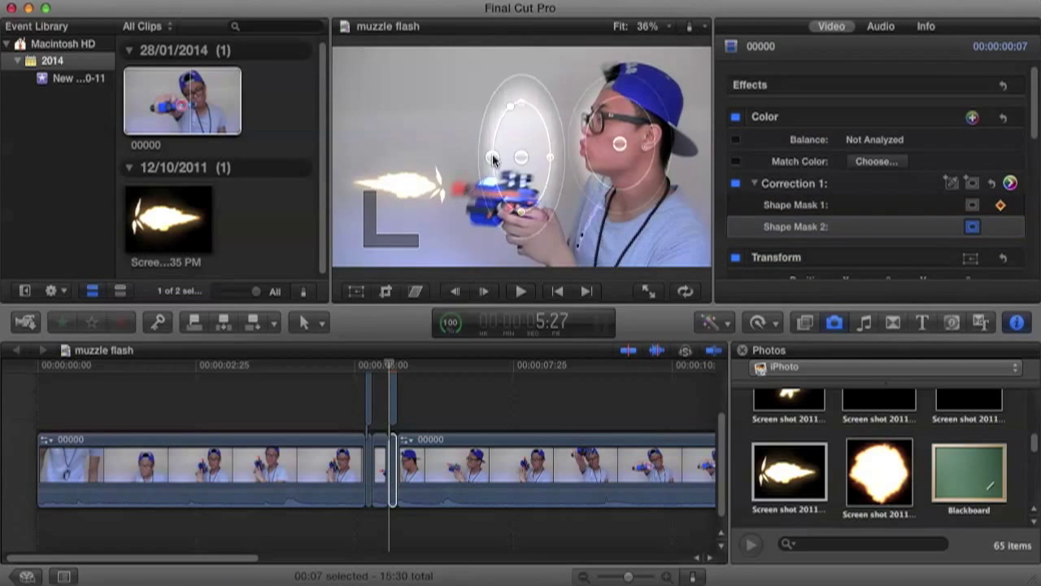